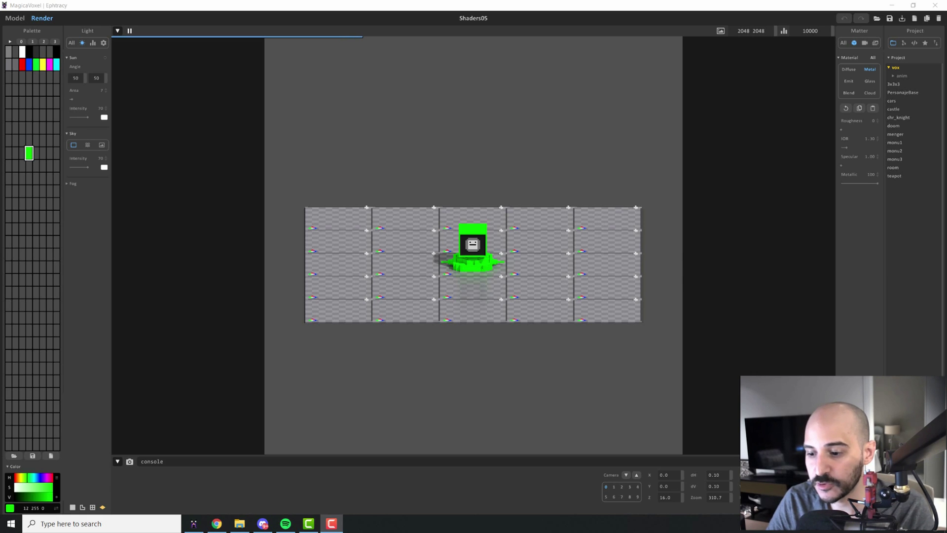
Collapse the console and jump to the saved close isometric camera preset framing the green computer.
left_click(118, 464)
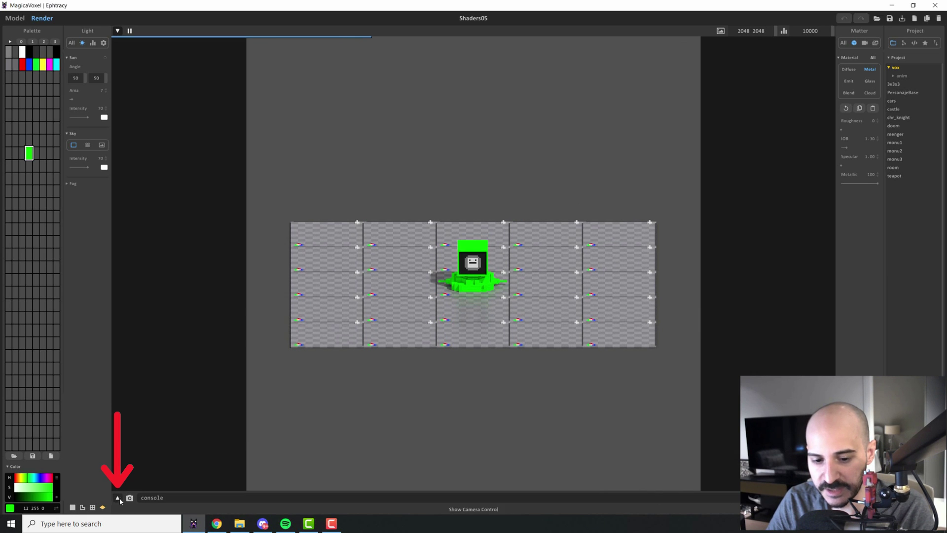
left_click(118, 499)
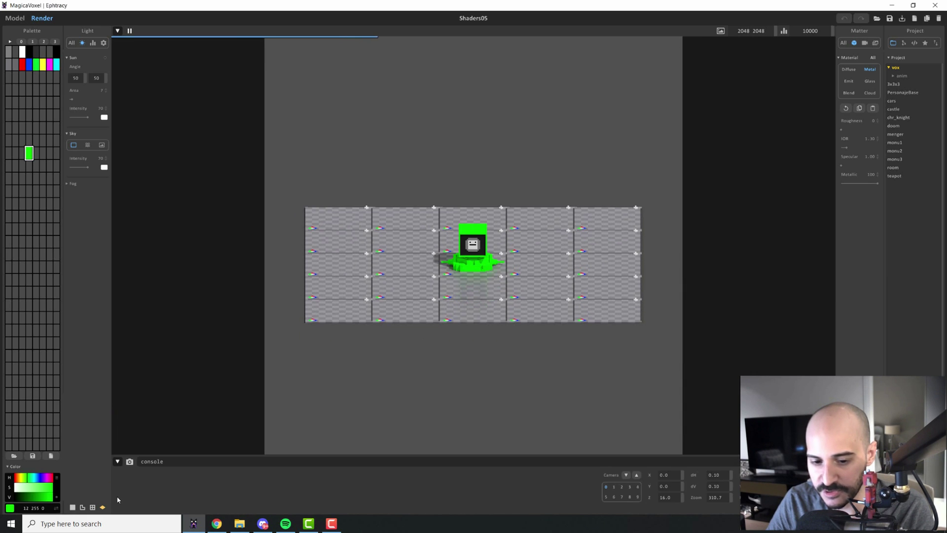
left_click(639, 477)
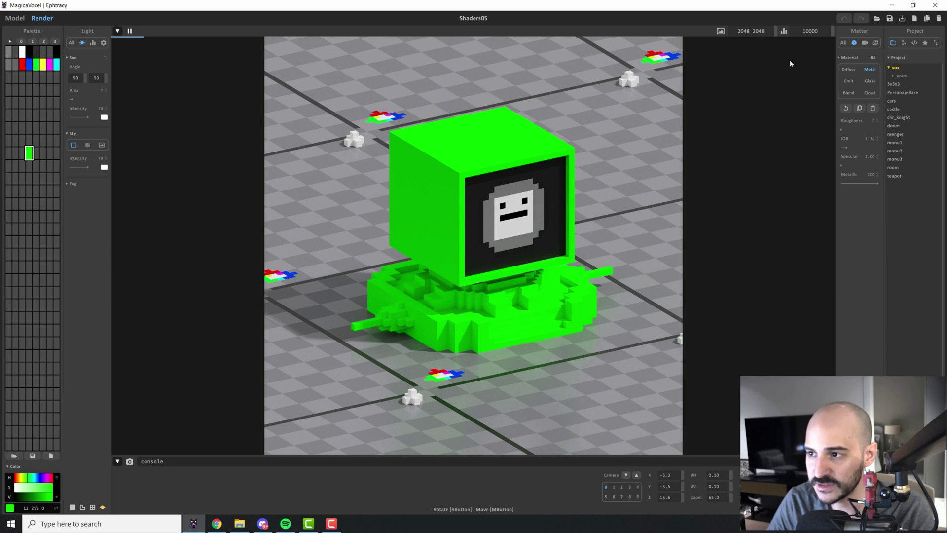
left_click(760, 31)
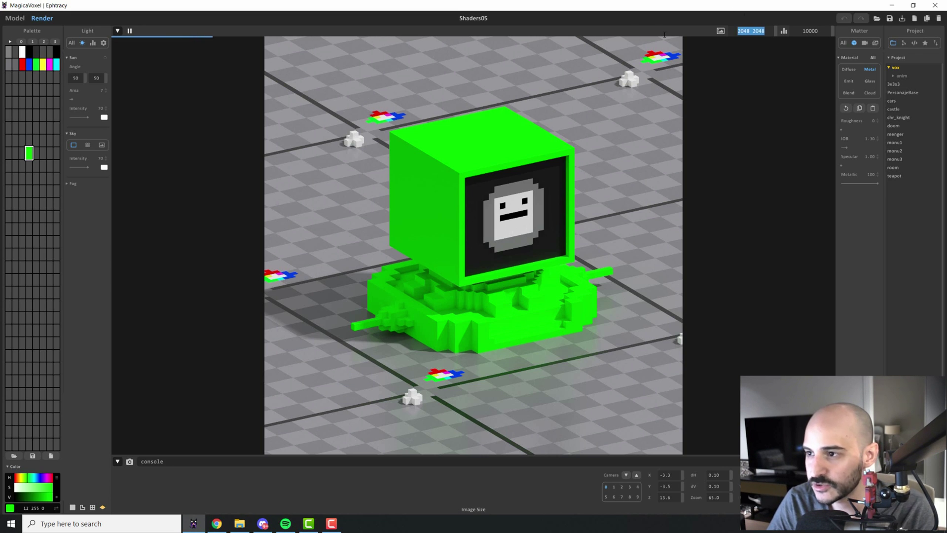
Set the render size to 1500 × 1500 and the sample count to 1024.
type("1500")
key("Return")
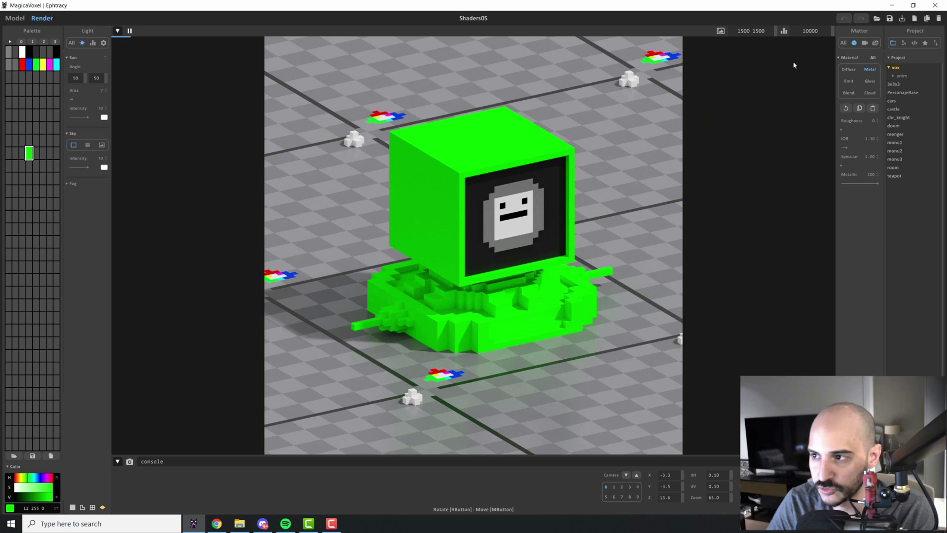
left_click(810, 30)
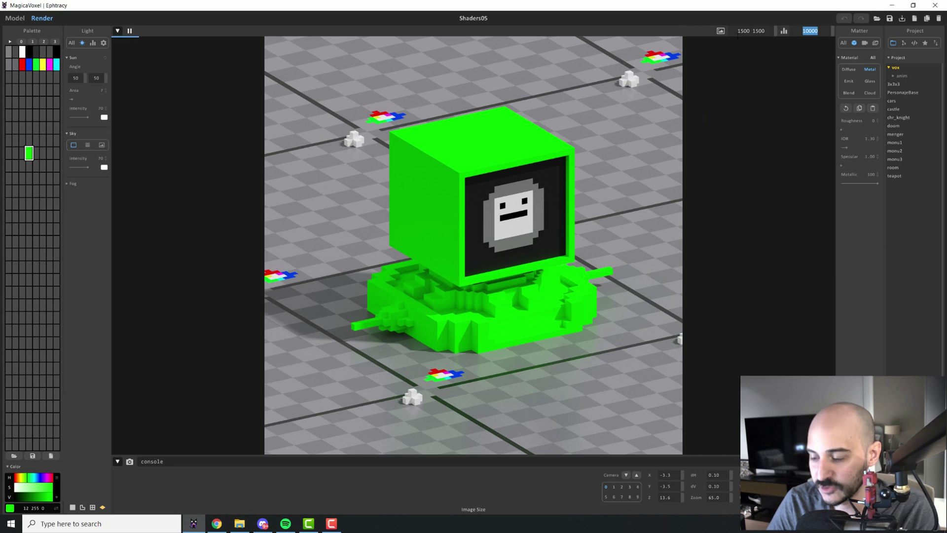
type("1024")
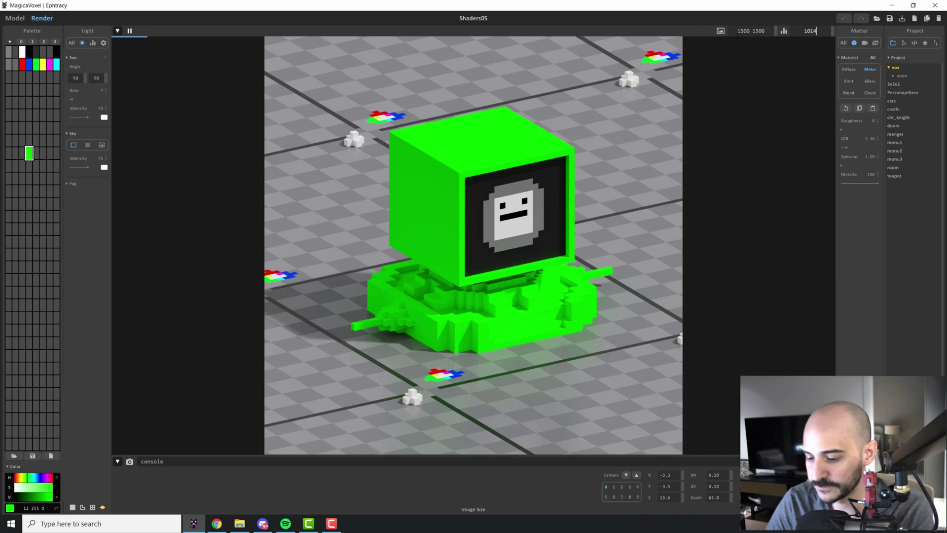
type("3")
key("BackSpace")
key("Return")
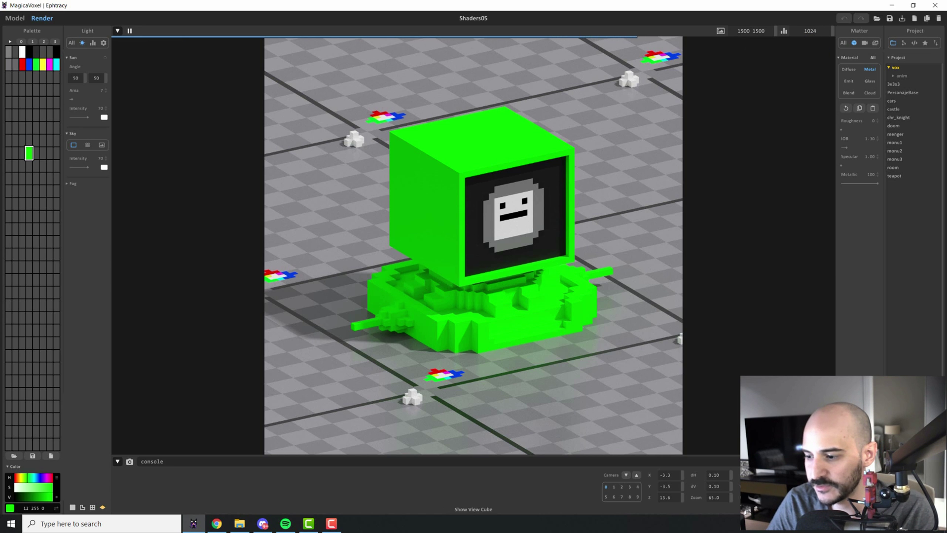
Slightly re-angle the camera over the computer and raise the sample count to 10000.
right_click_drag(419, 159, 421, 165)
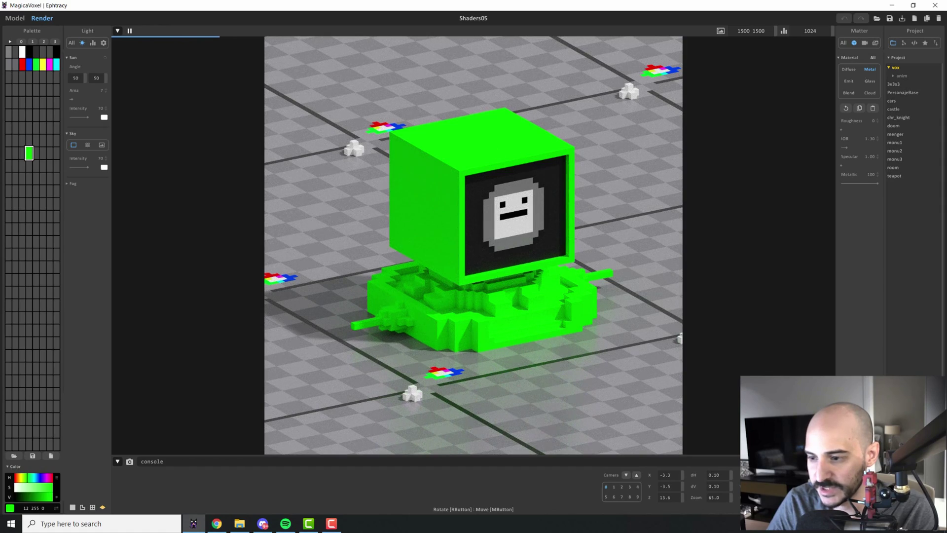
right_click_drag(422, 168, 418, 185)
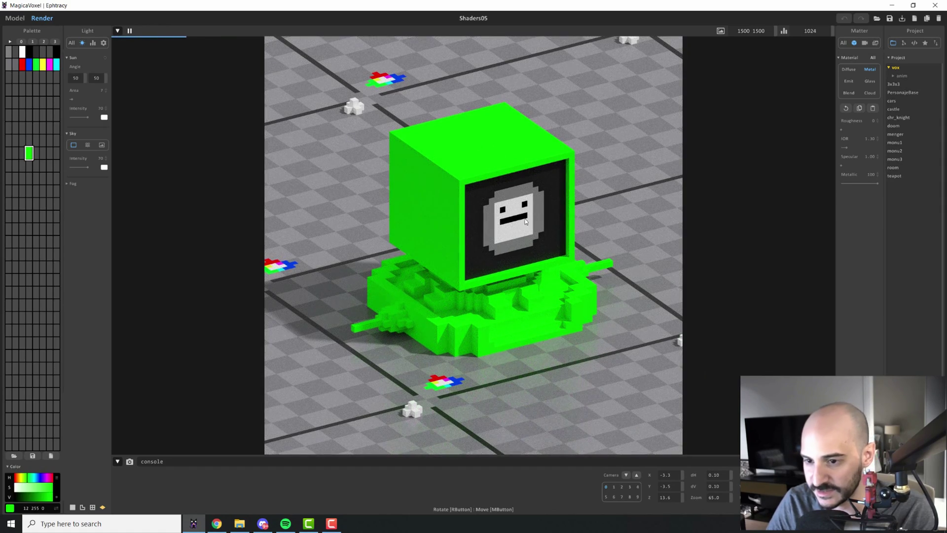
right_click_drag(596, 217, 597, 207)
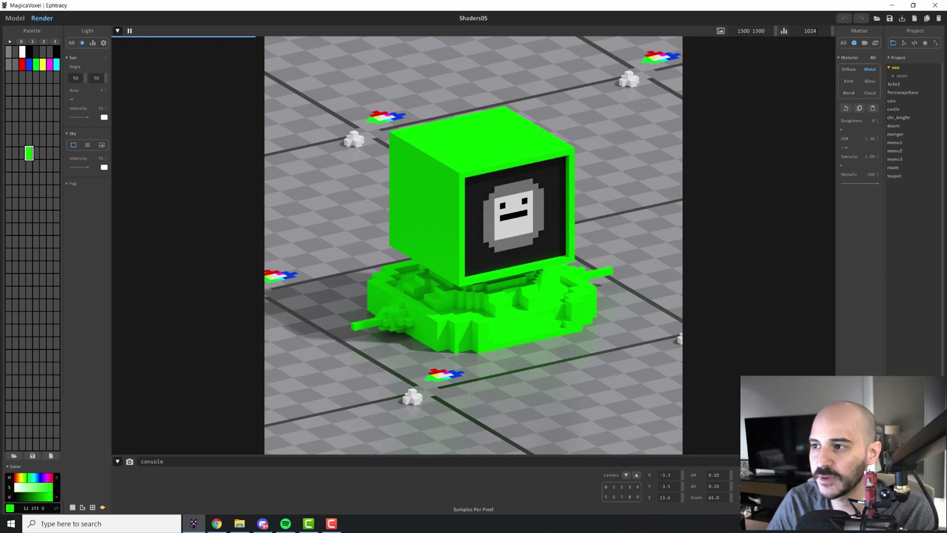
left_click(810, 30)
type("10000")
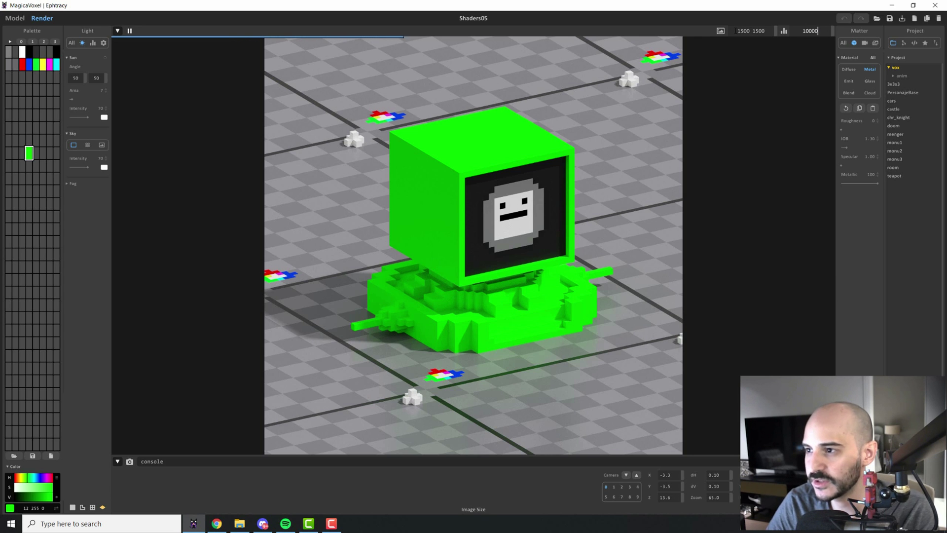
key("Return")
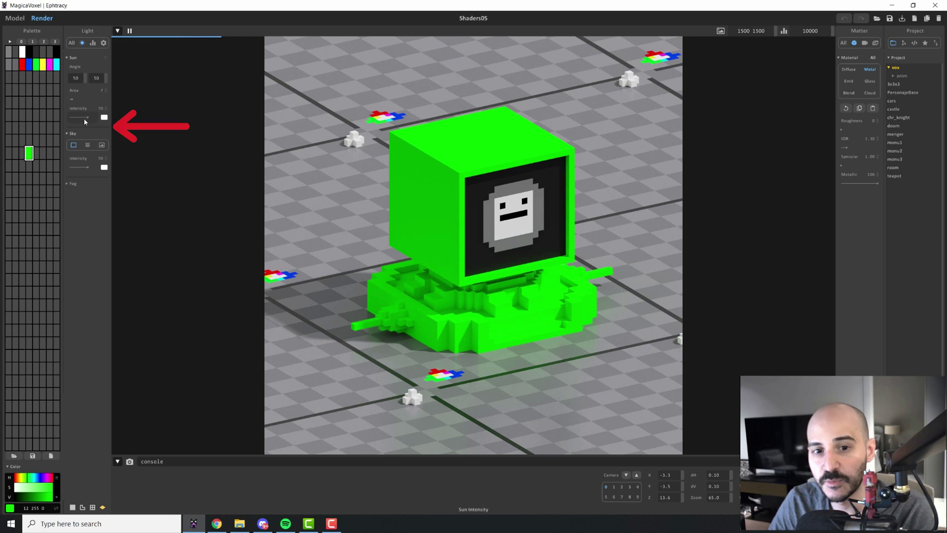
Drop Sun Intensity to 0 and switch the Sky to Image Based Lighting.
left_click_drag(84, 118, 69, 117)
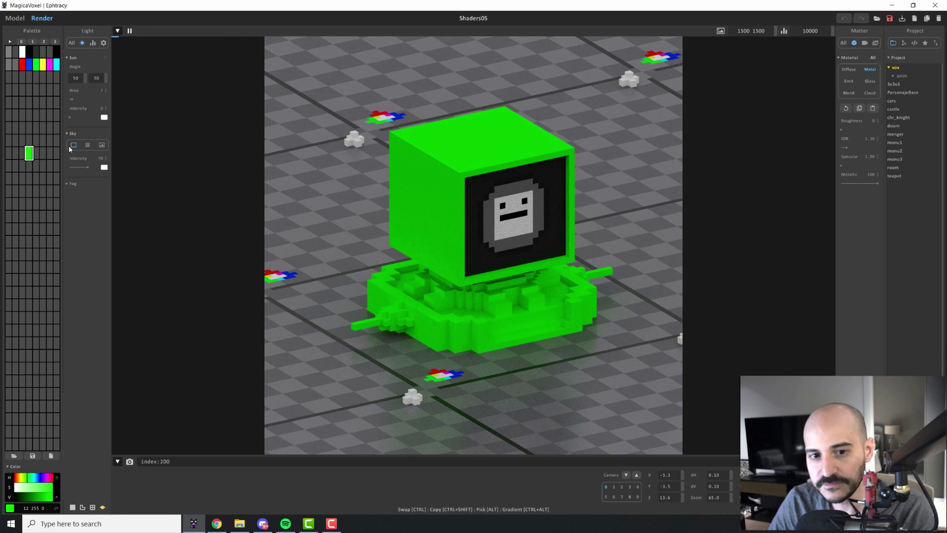
left_click(102, 145)
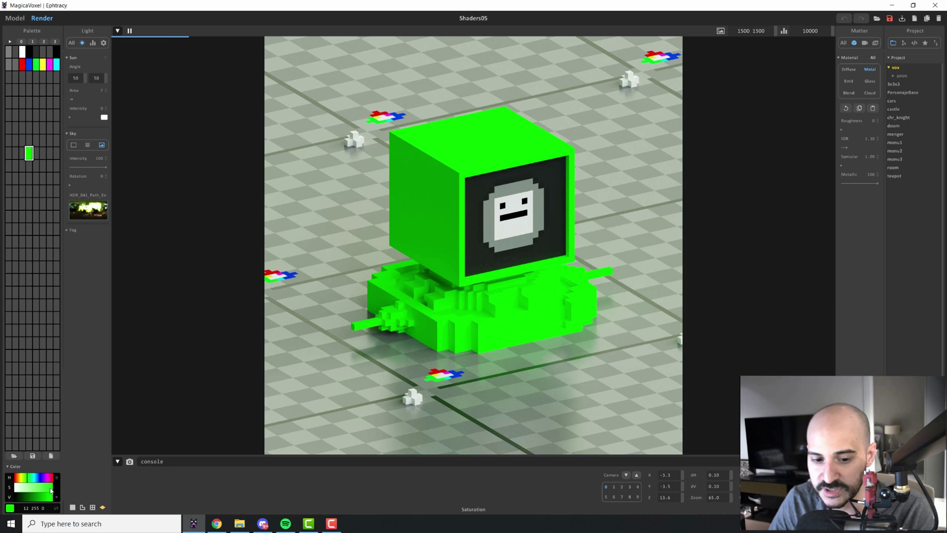
Set the colour's red value to 0 and adjust the S/V picker to a muted darker green.
type("0")
key("Return")
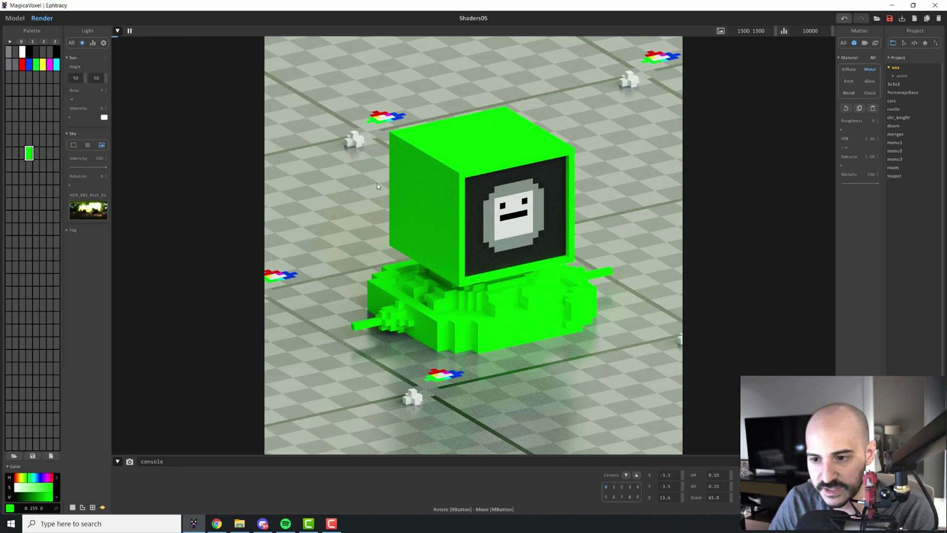
left_click_drag(52, 497, 35, 498)
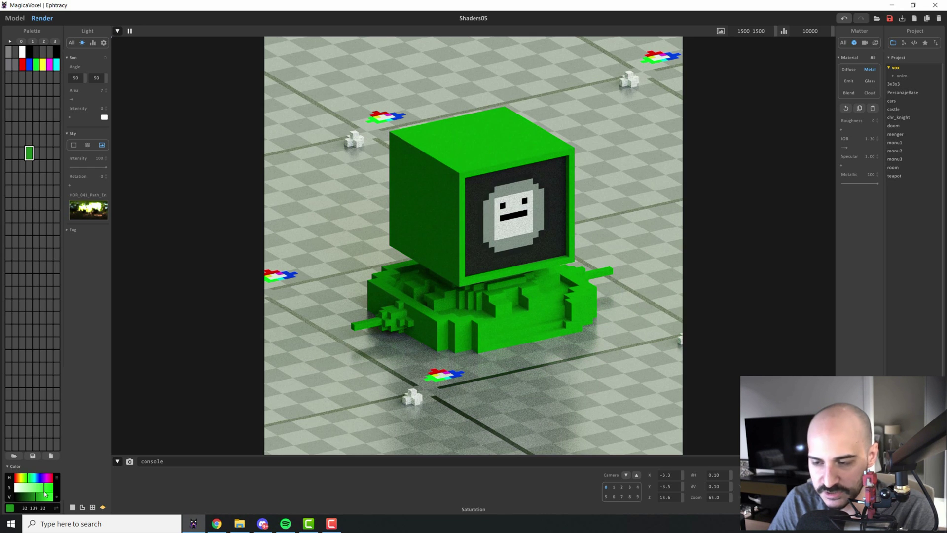
left_click_drag(45, 493, 29, 479)
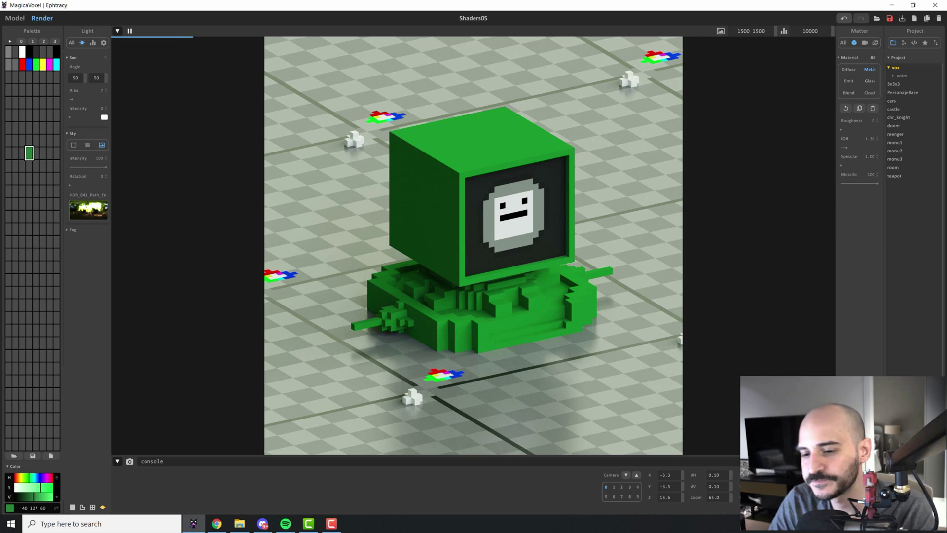
Switch the green colour's material from Diffuse to Metal, testing Metallic at 0 and settling on 100.
left_click(848, 70)
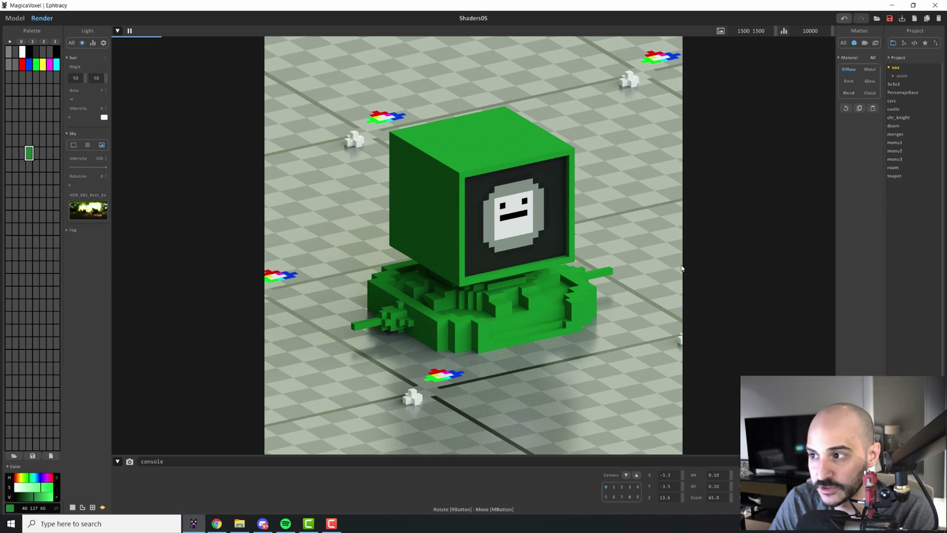
left_click(870, 70)
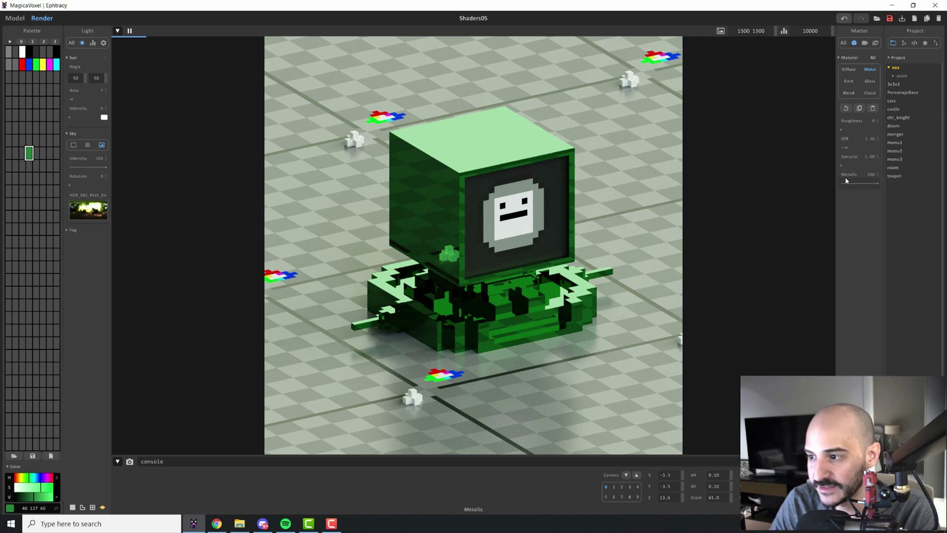
left_click_drag(845, 184, 786, 190)
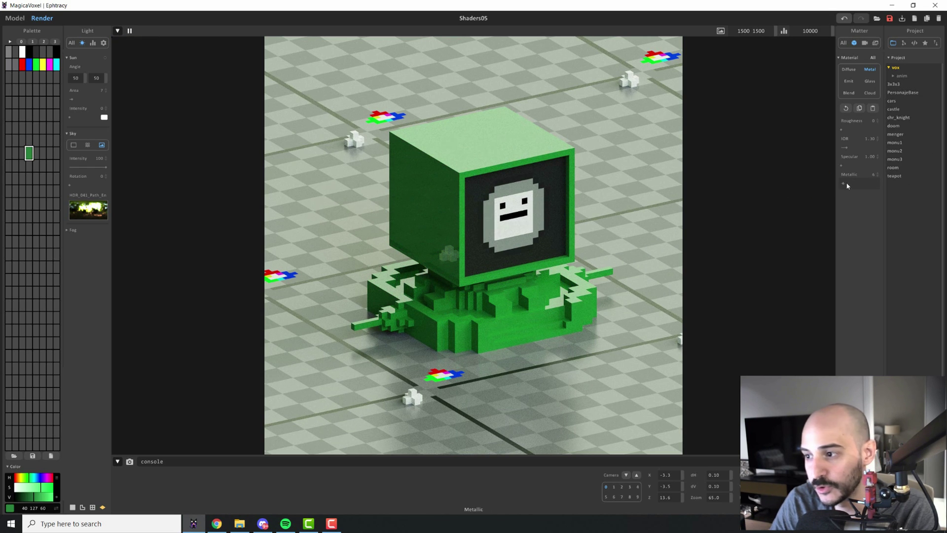
left_click_drag(848, 185, 882, 186)
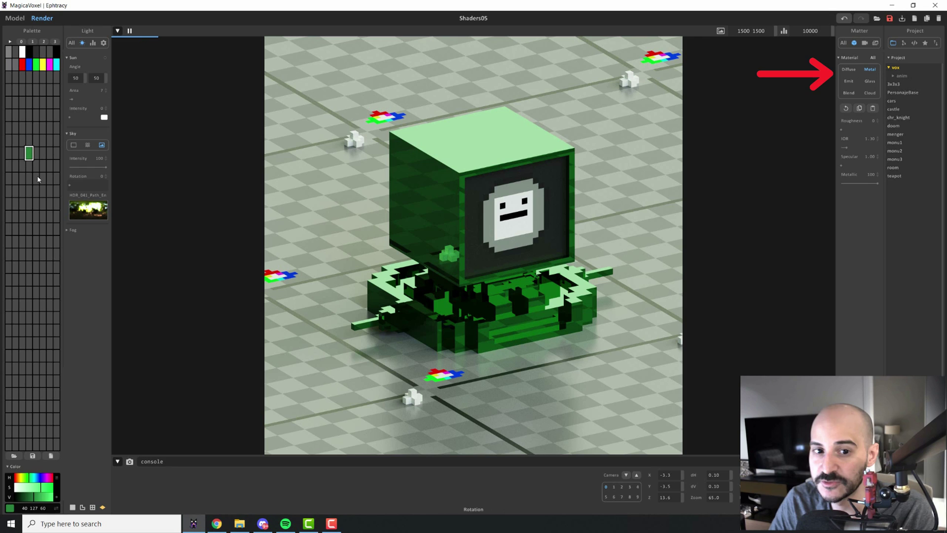
Compare neighbouring grey palette colours' materials, then reselect the green computer colour.
left_click(35, 153)
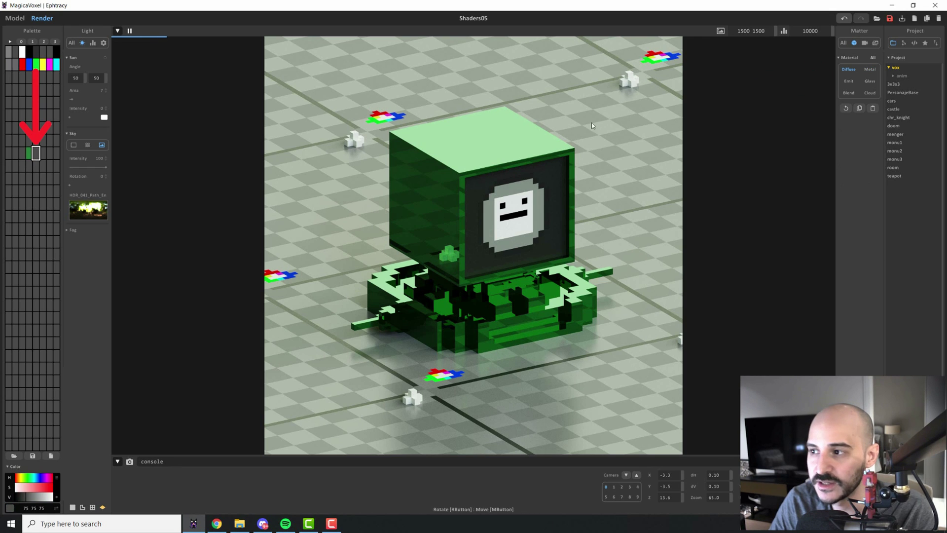
left_click(869, 72)
left_click(29, 152)
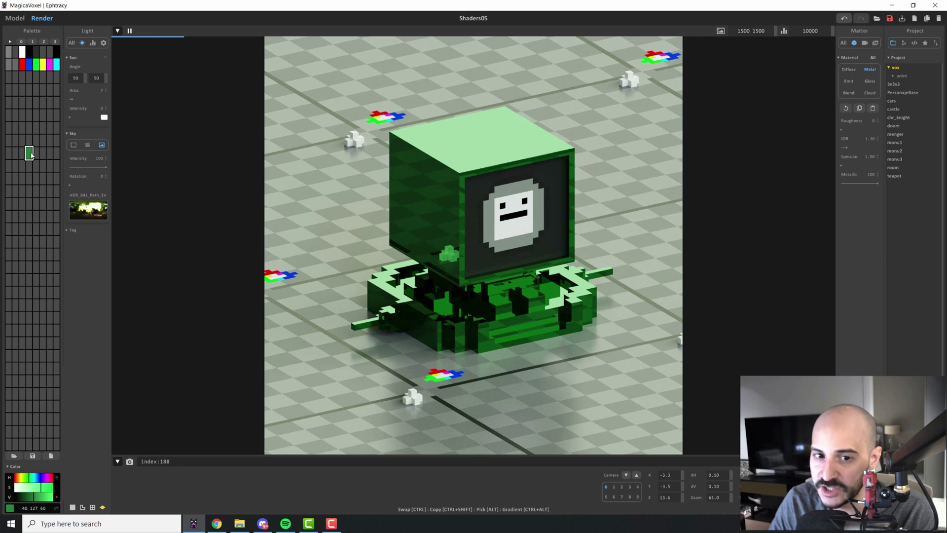
left_click(38, 156)
left_click(48, 155)
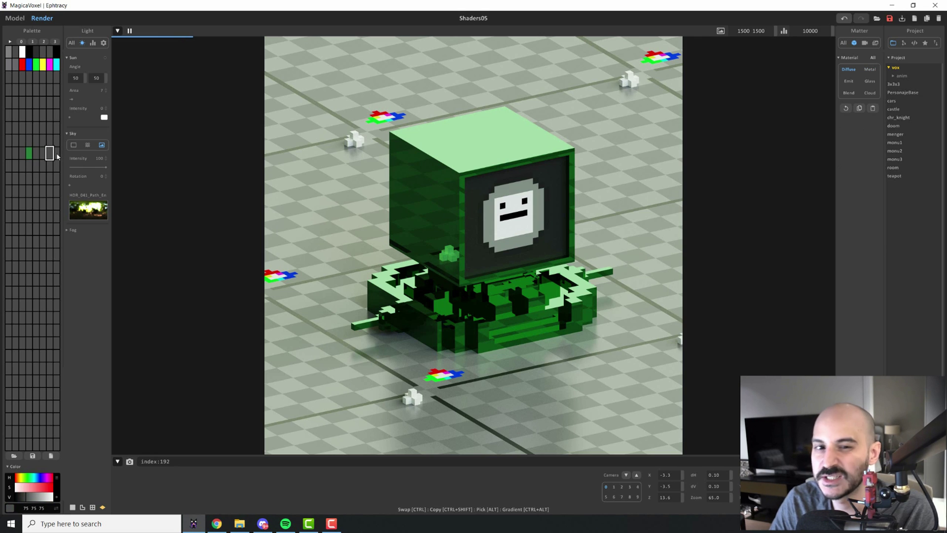
left_click(30, 154)
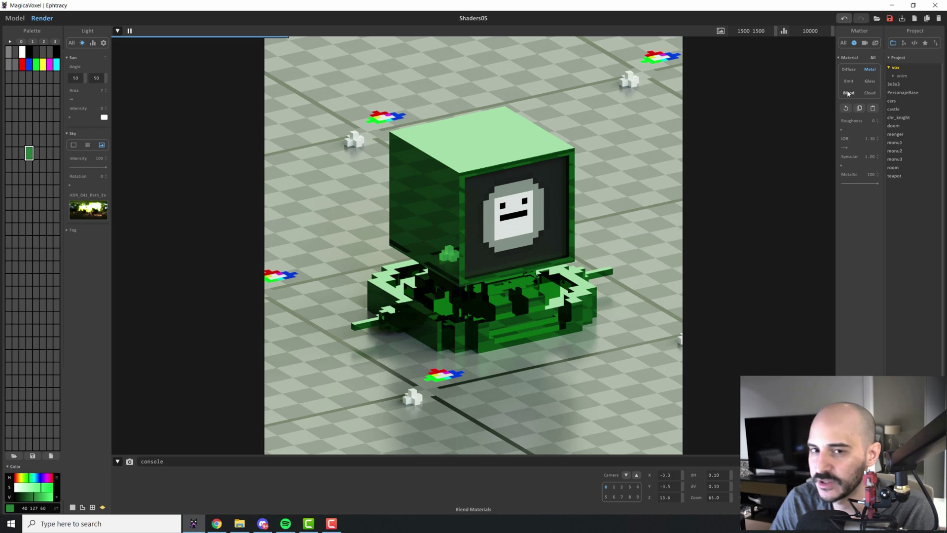
Try Roughness at 32 and 63, then set it to 0 for a mirror-smooth green metal.
left_click(853, 130)
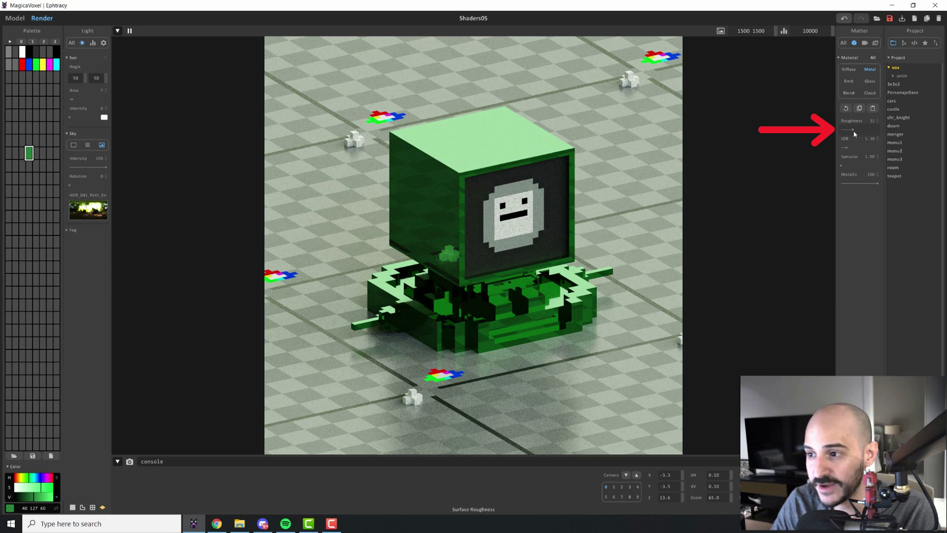
left_click_drag(853, 130, 863, 130)
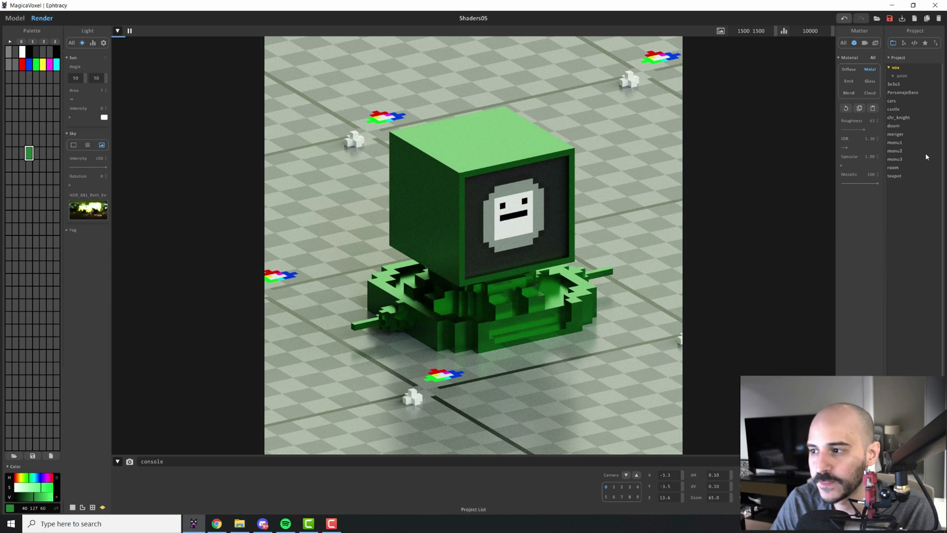
left_click(841, 130)
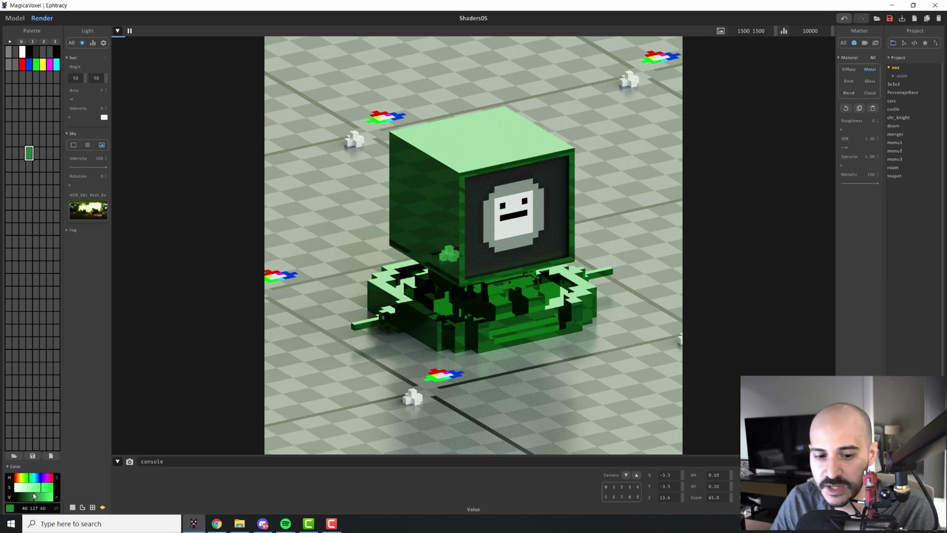
Change the computer colour to white and try Roughness values from fully rough down to about 13.
left_click(15, 486)
left_click(53, 496)
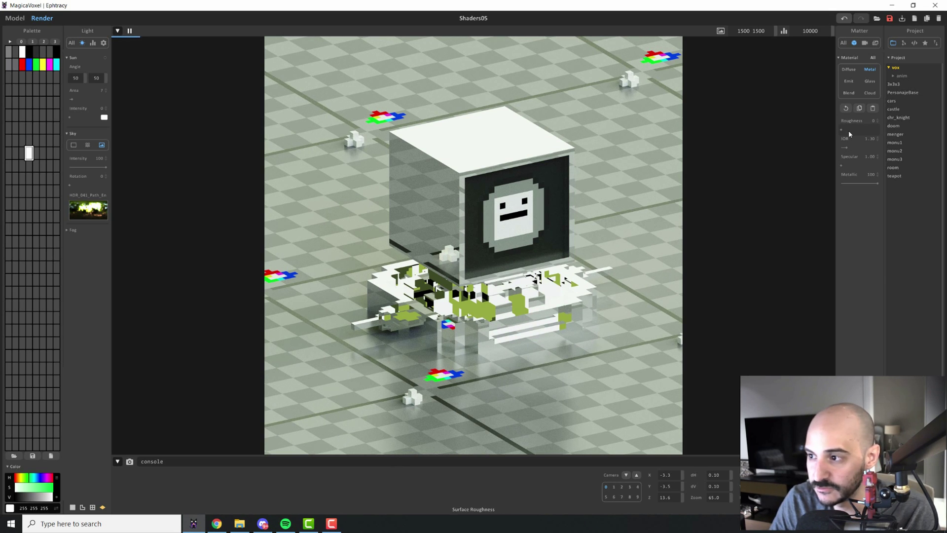
left_click_drag(848, 133, 879, 128)
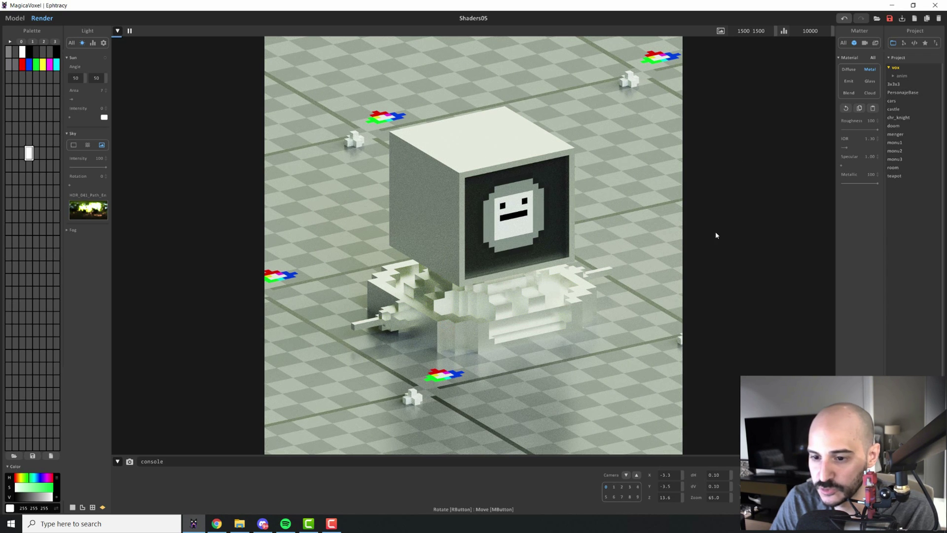
left_click(858, 130)
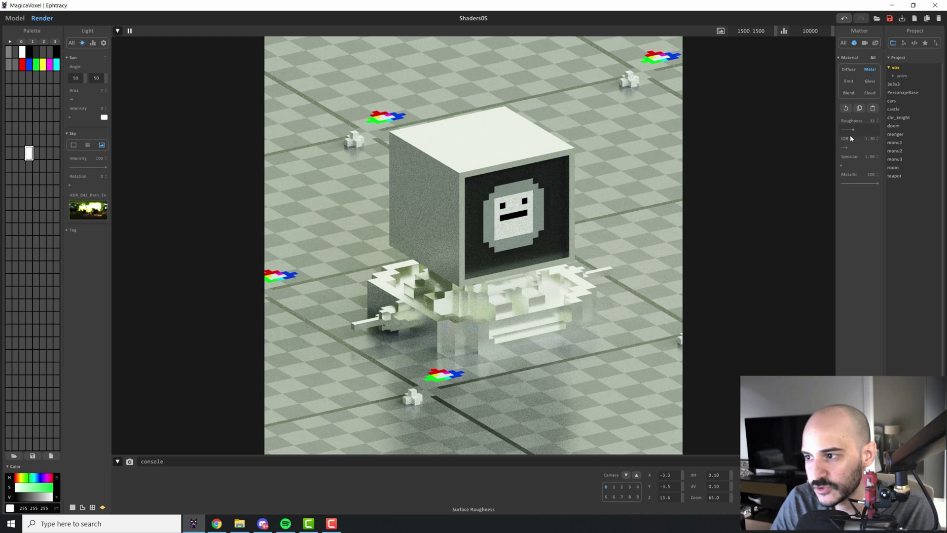
left_click(845, 136)
left_click_drag(845, 137, 844, 138)
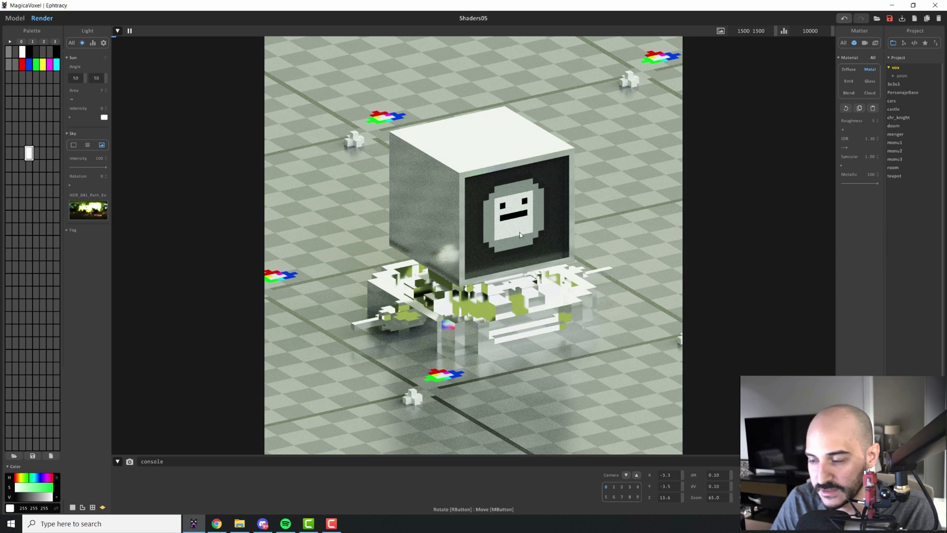
Type a new Roughness value and lower Metallic to about 77 with slight roughness.
left_click(873, 121)
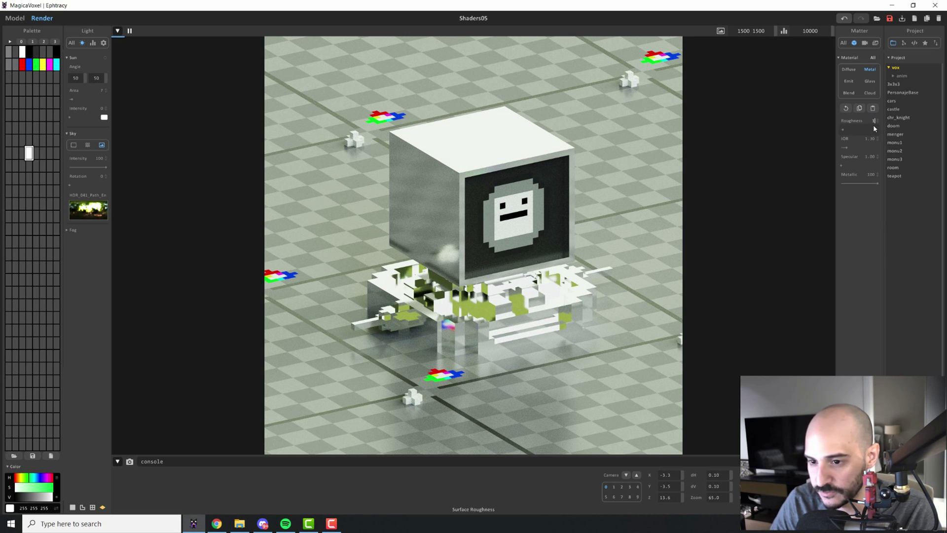
type("1")
key("Return")
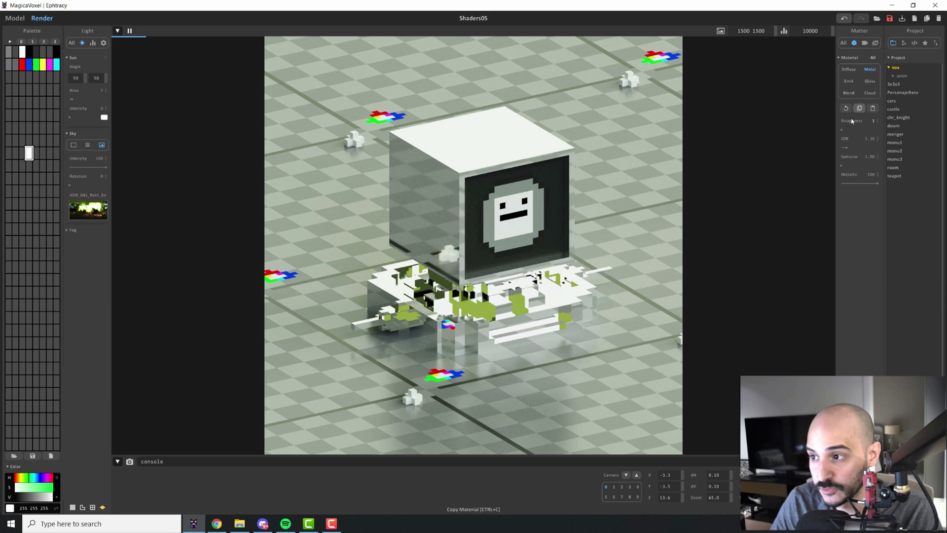
type("0")
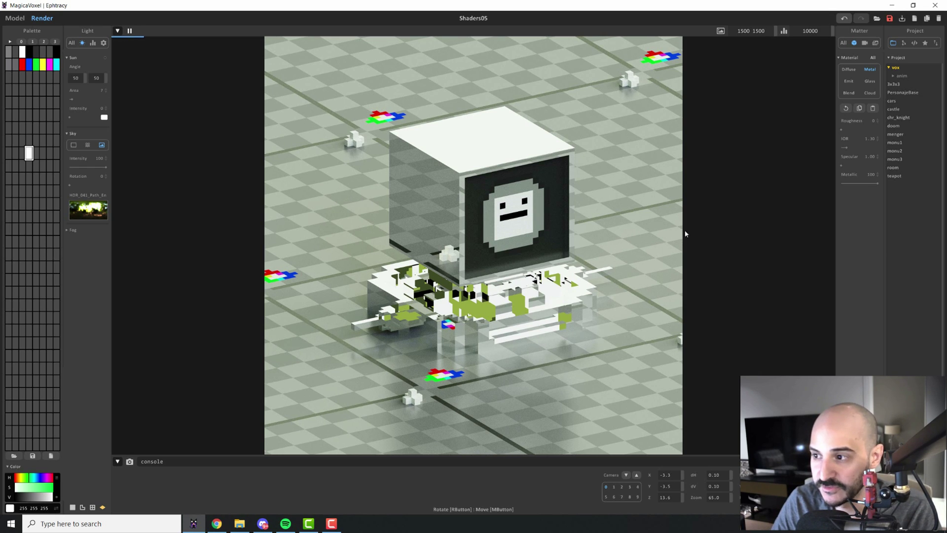
left_click(869, 184)
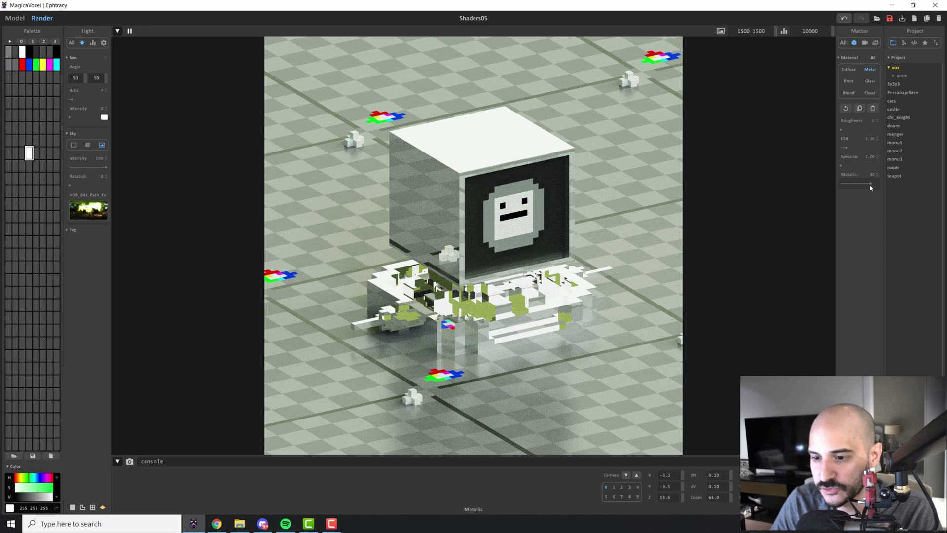
left_click_drag(869, 185, 868, 184)
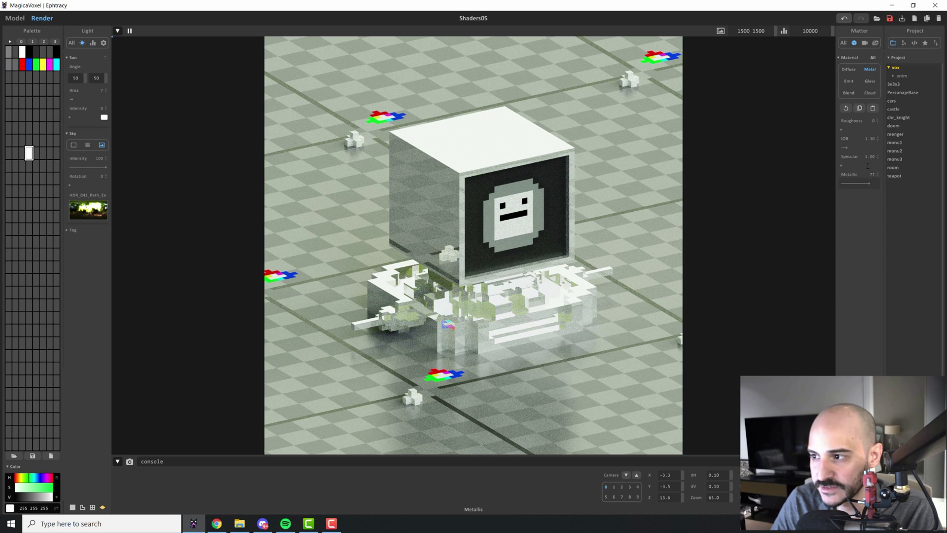
left_click(846, 130)
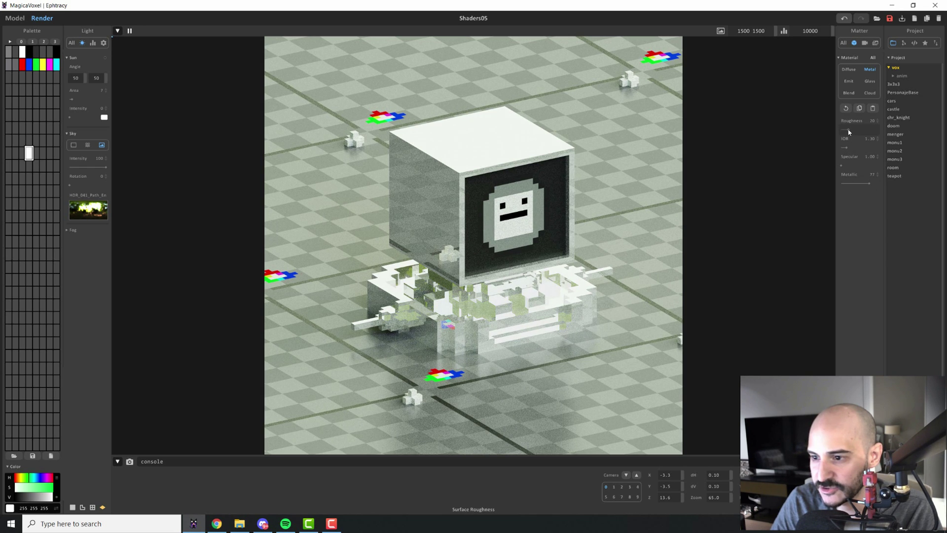
Darken the white colour to grey 161 161 161 with the V slider.
left_click(44, 498)
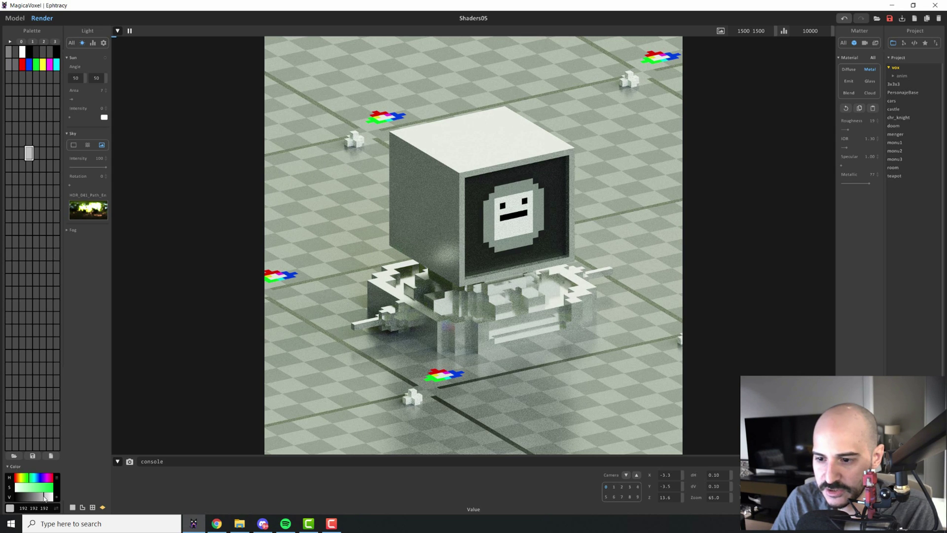
left_click_drag(44, 498, 42, 498)
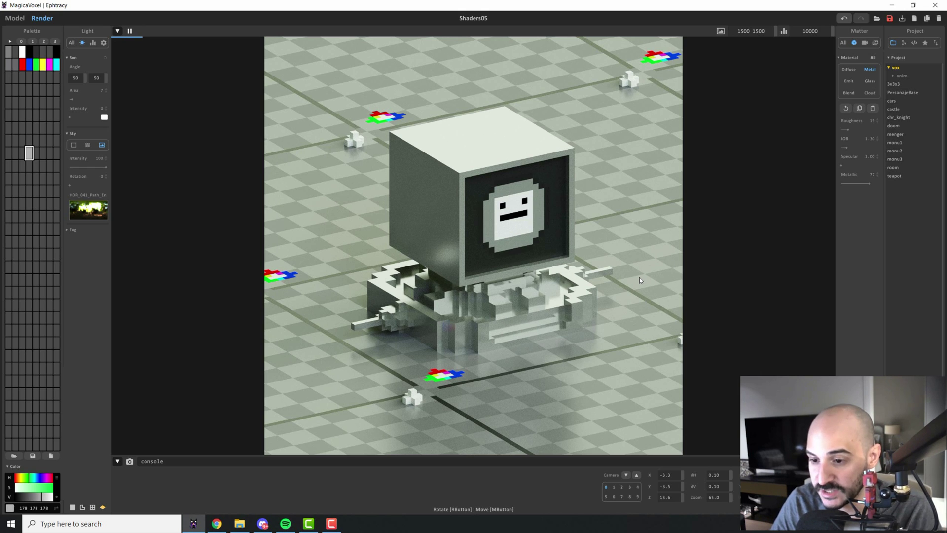
left_click_drag(41, 498, 39, 498)
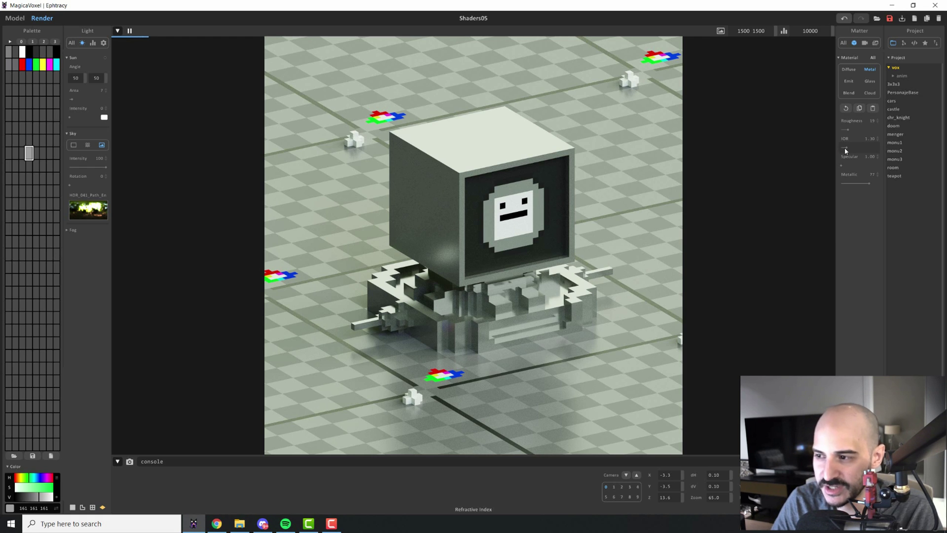
Set the refractive index (IOR) to 1.33 after testing 3.00 and 1.83.
left_click_drag(845, 147, 886, 150)
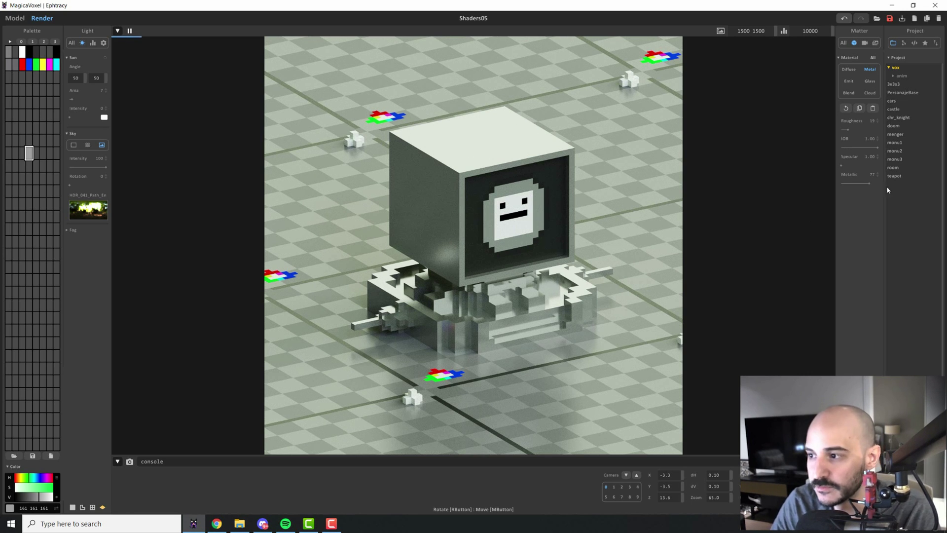
left_click(856, 147)
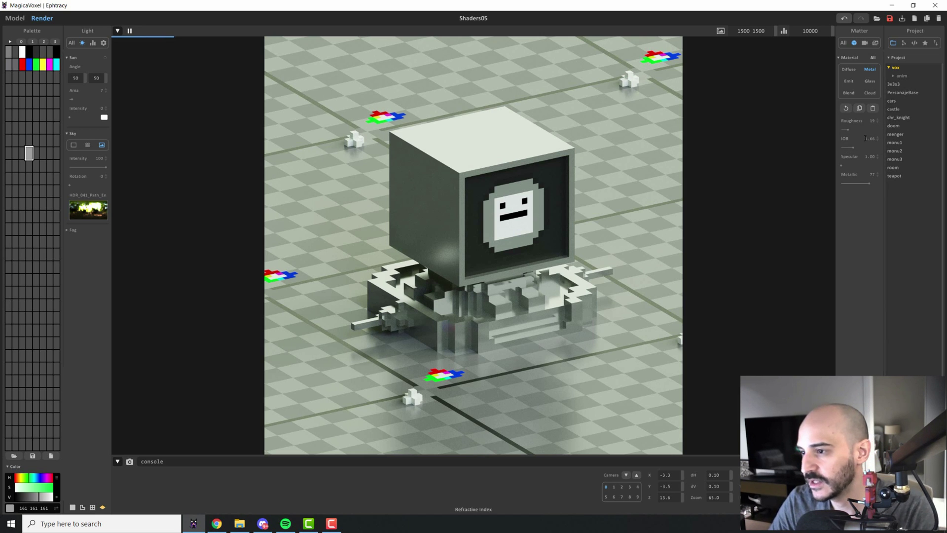
left_click(871, 139)
type("1.")
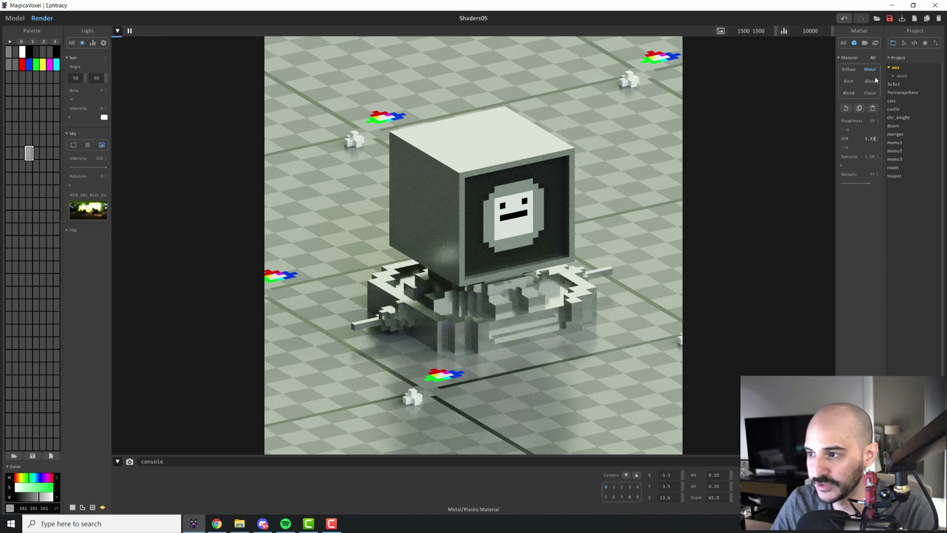
key("Return")
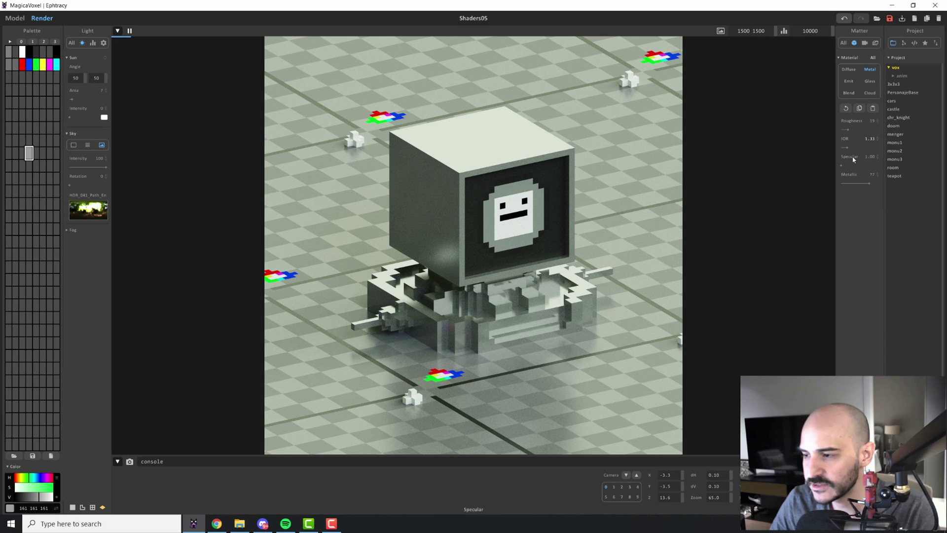
Readjust Roughness slightly, set Specular to 2.00 and Metallic to 75.
left_click(877, 183)
left_click(841, 129)
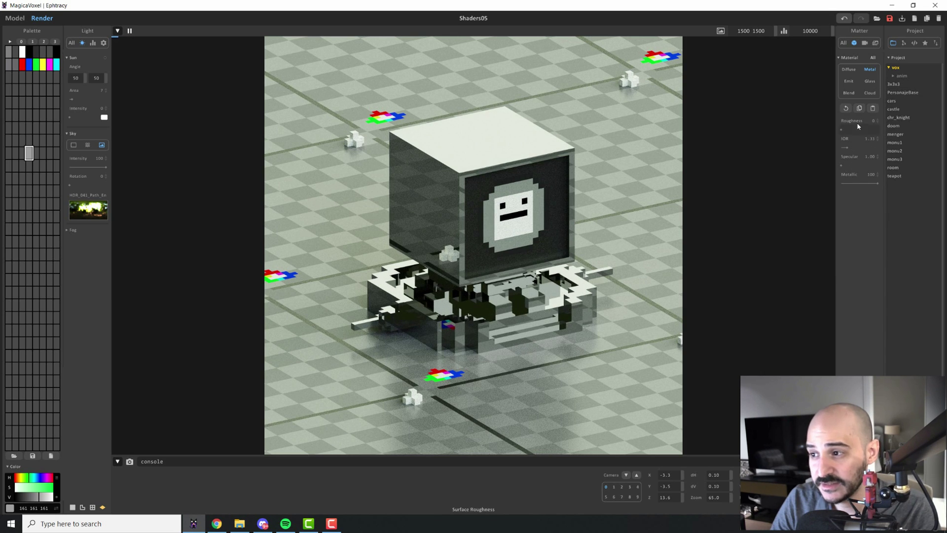
left_click_drag(848, 128, 849, 128)
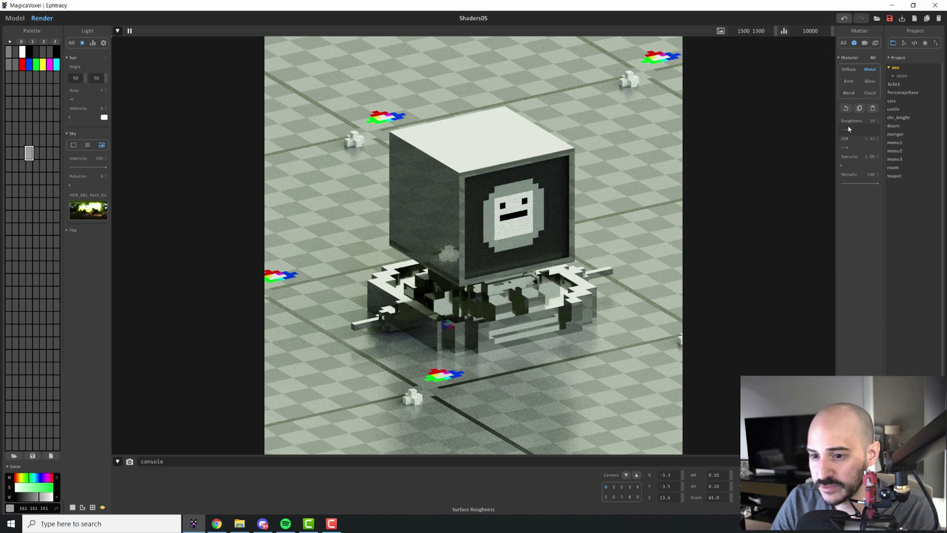
left_click(863, 165)
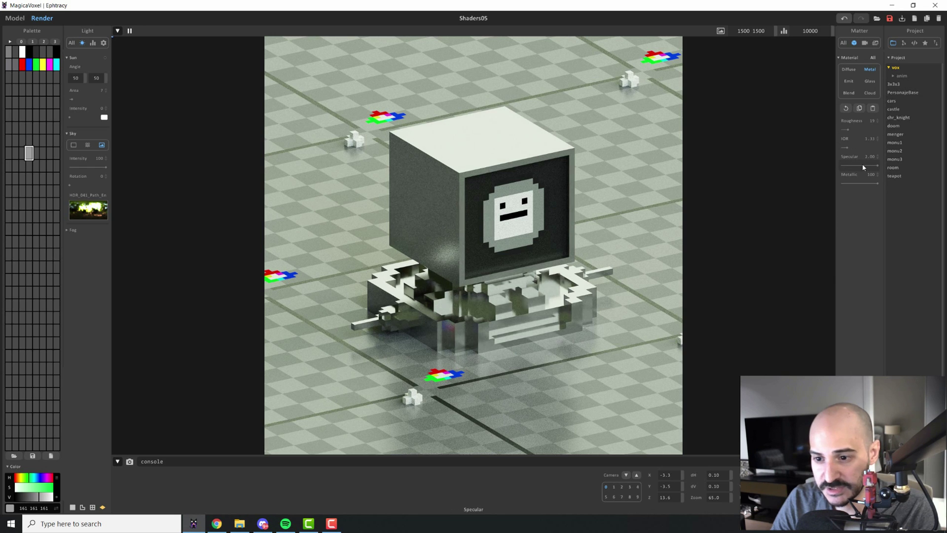
left_click(842, 165)
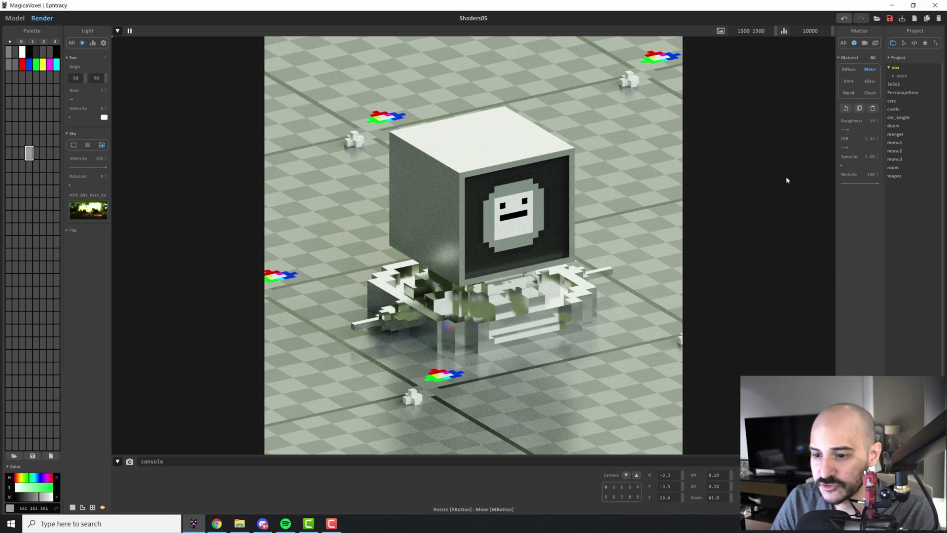
left_click(880, 166)
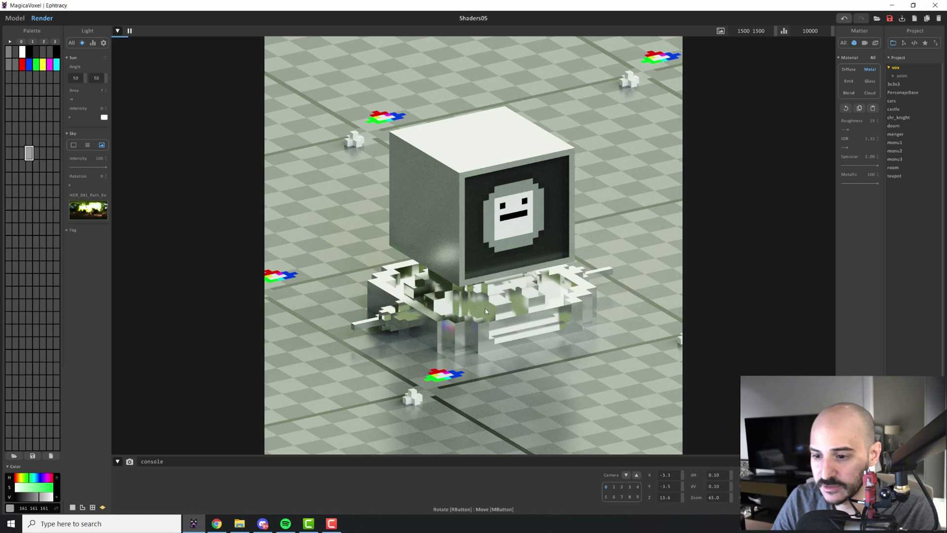
left_click(867, 182)
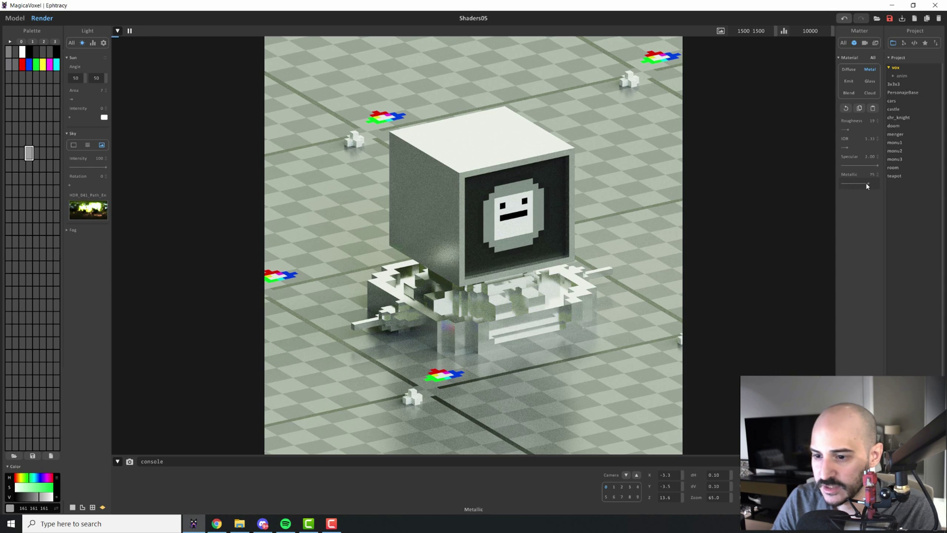
Reset Specular to 1.00, switch the computer to an Emit material, and tint it light green.
left_click(842, 165)
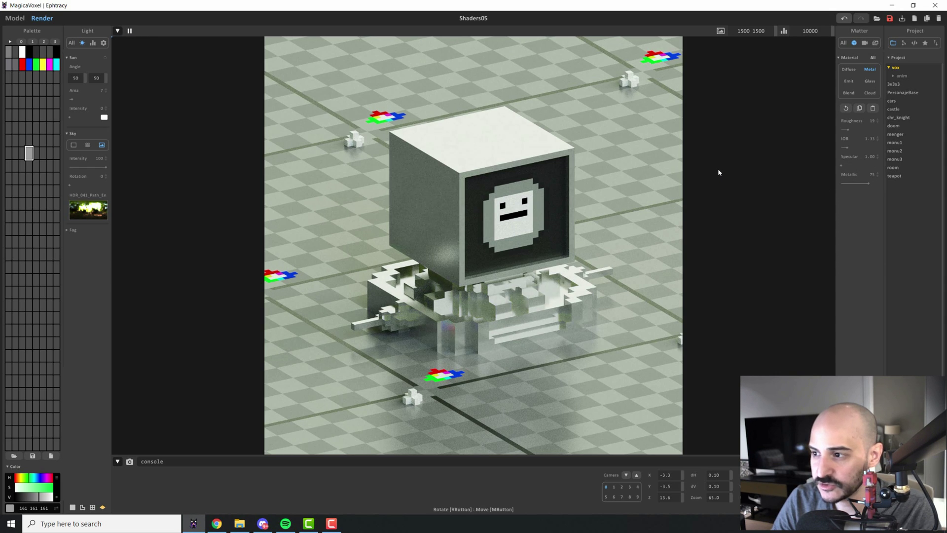
left_click(847, 82)
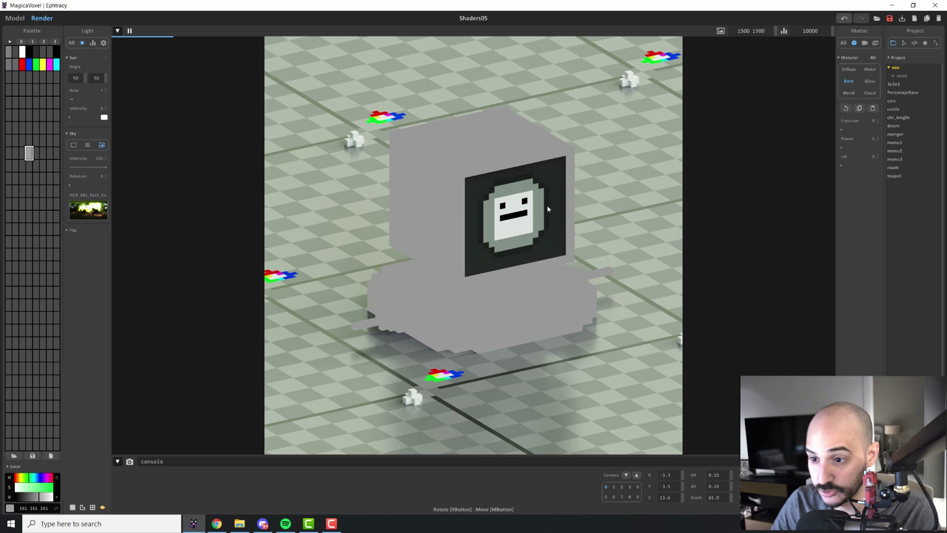
mouse_move(22, 487)
left_mouse_down()
mouse_move(44, 494)
mouse_move(32, 489)
left_mouse_up()
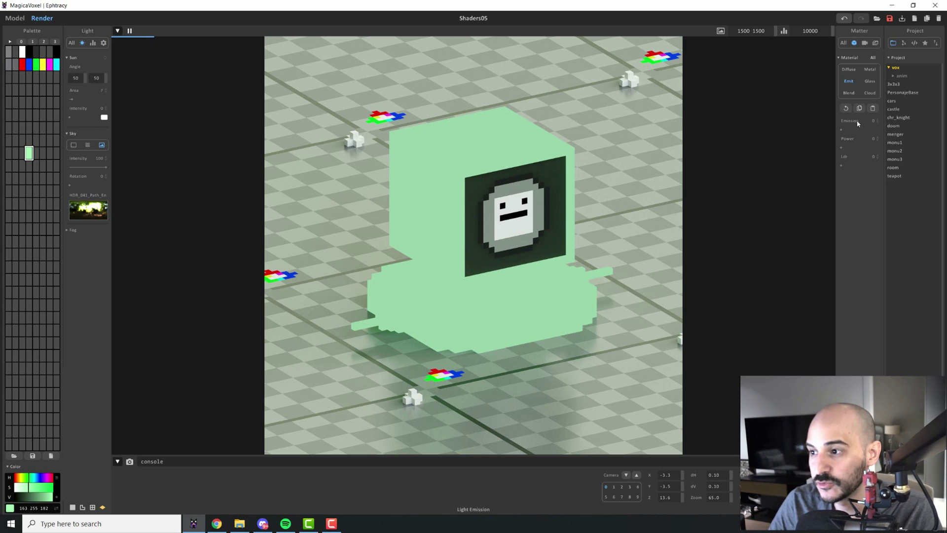
Set Emission to about 45, try a higher Power around 4, then return Power to 1.
left_click_drag(844, 132, 850, 131)
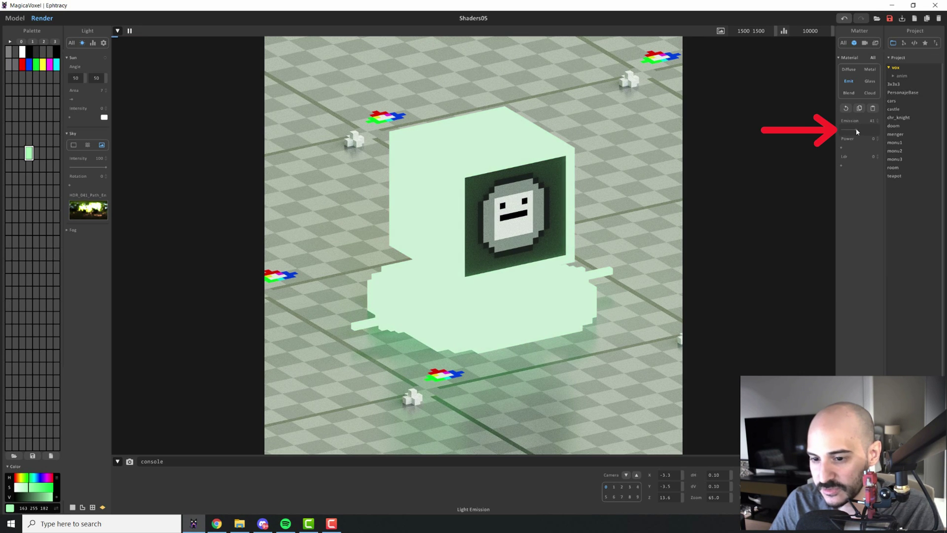
left_click_drag(856, 130, 868, 129)
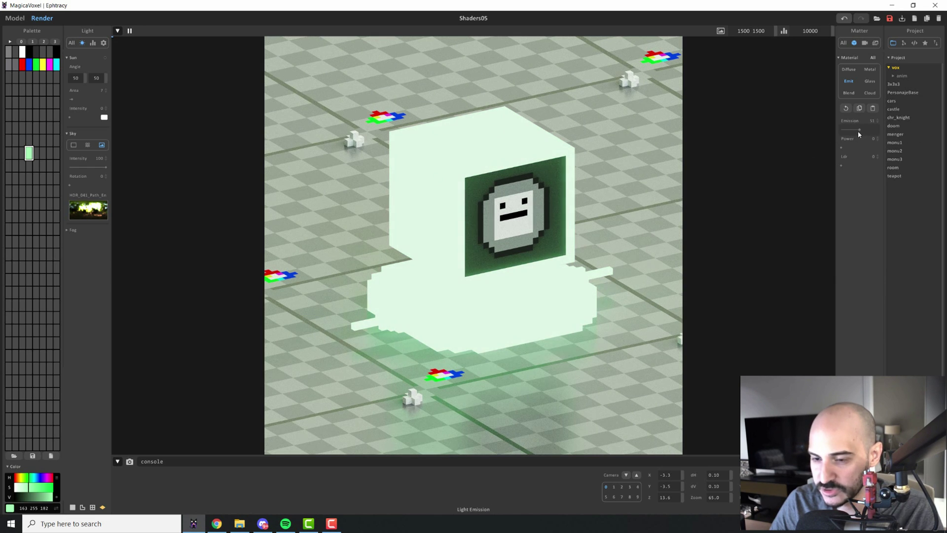
left_click_drag(858, 134, 858, 149)
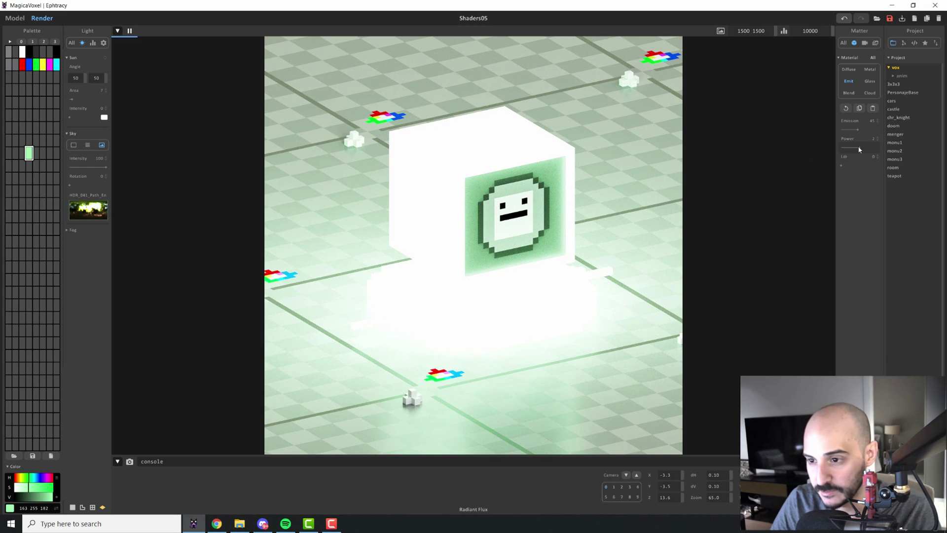
left_click_drag(859, 149, 877, 151)
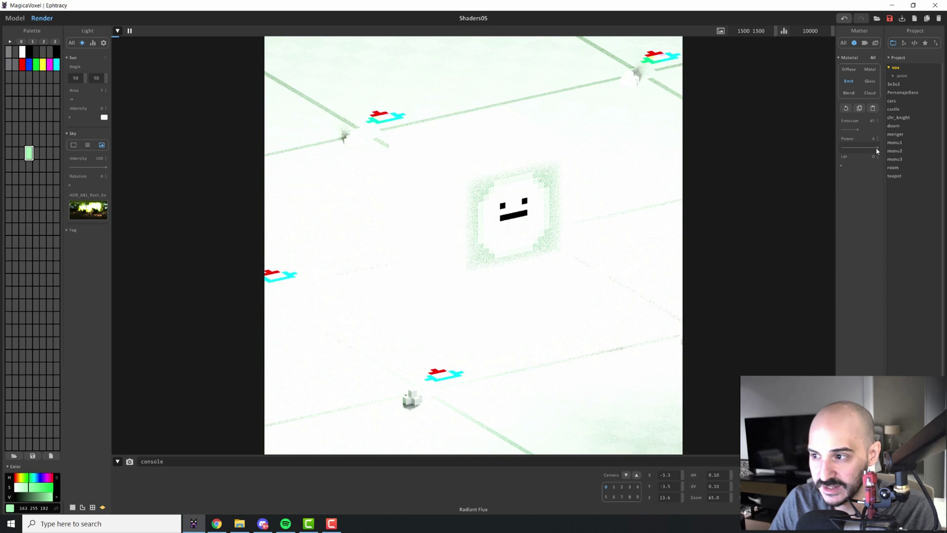
left_click_drag(876, 149, 852, 148)
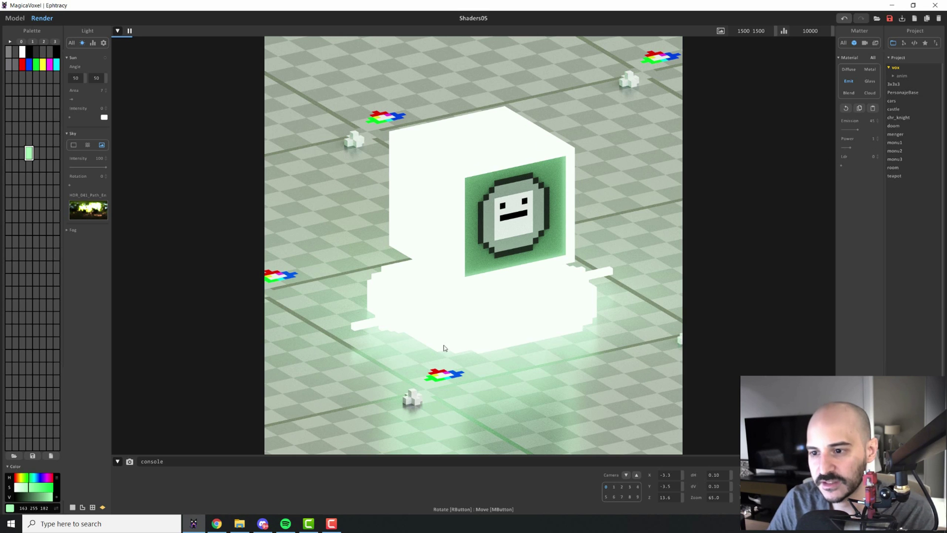
Enable Bloom in the camera settings with Size 63 and Aspect 42.
left_click(865, 44)
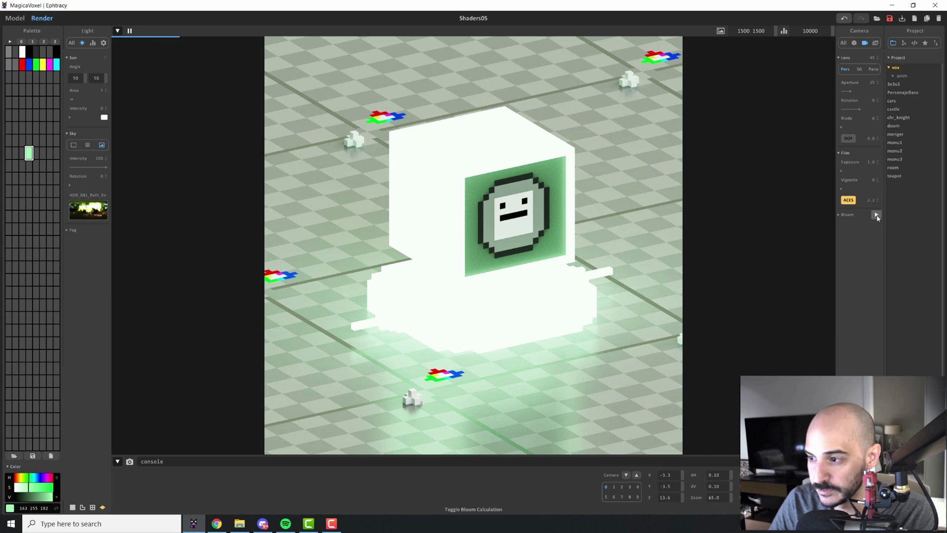
left_click(877, 215)
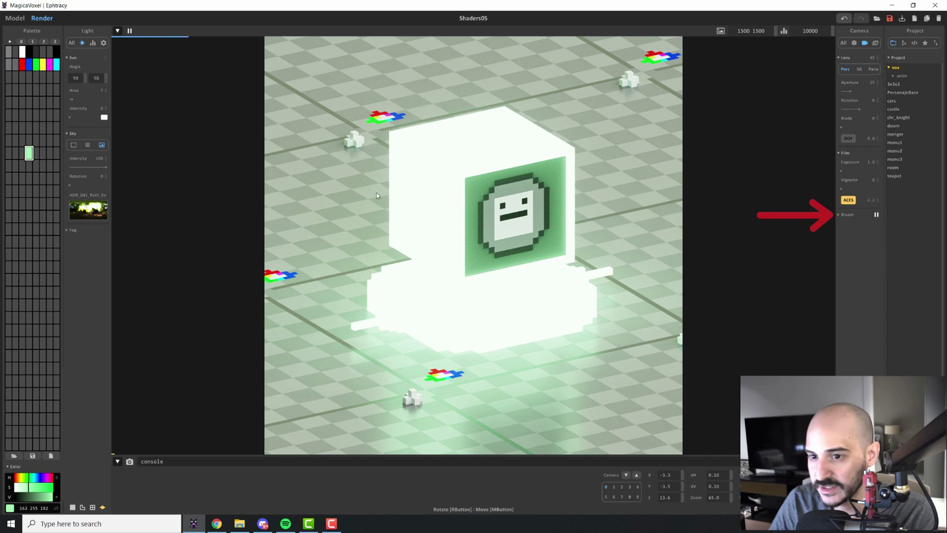
left_click(839, 215)
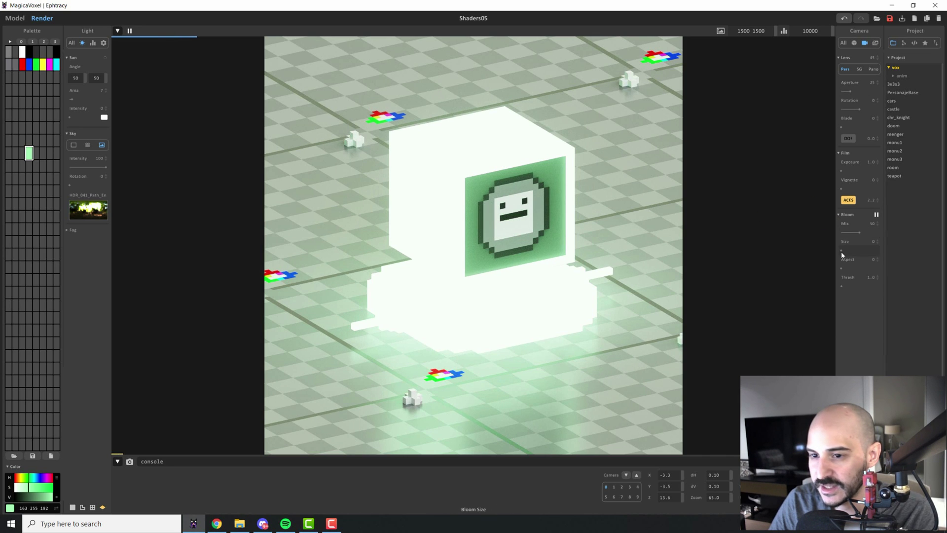
left_click(847, 251)
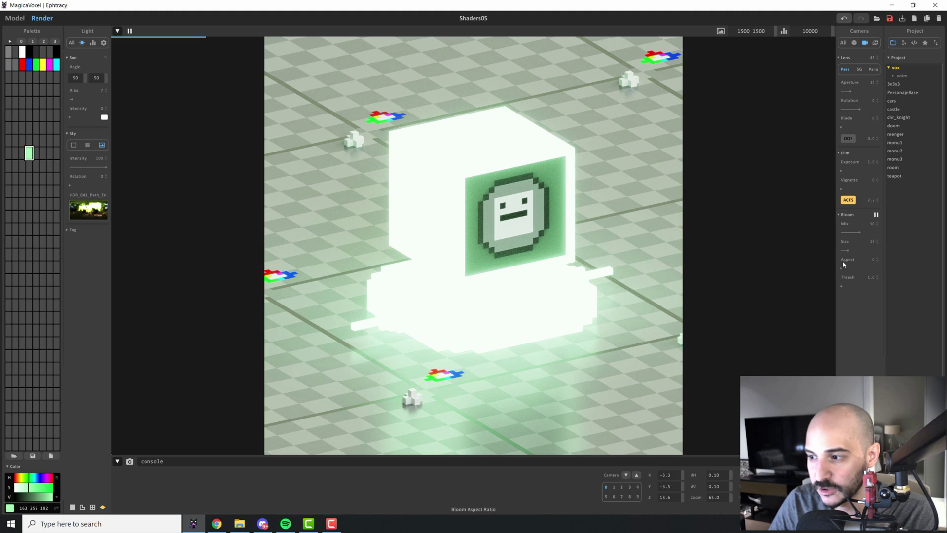
left_click_drag(842, 268, 867, 268)
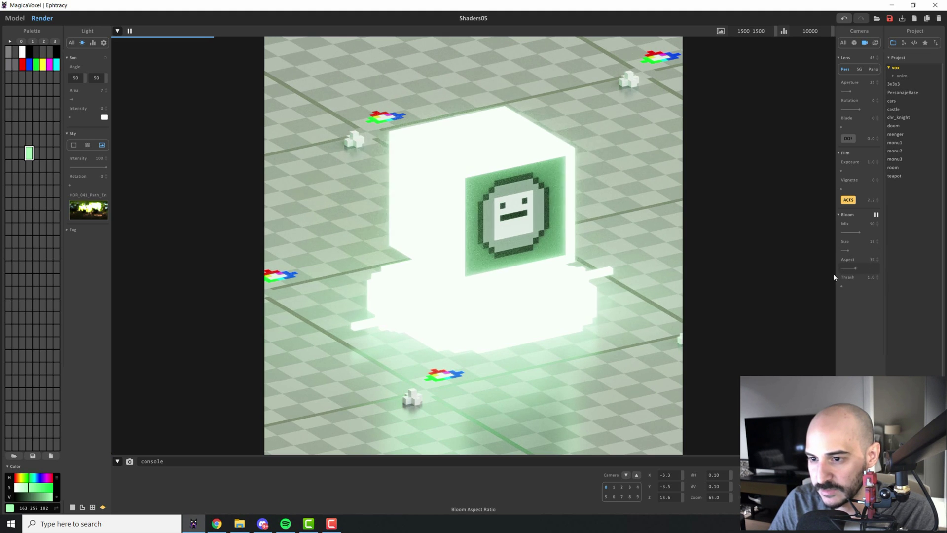
left_click(854, 268)
left_click(863, 250)
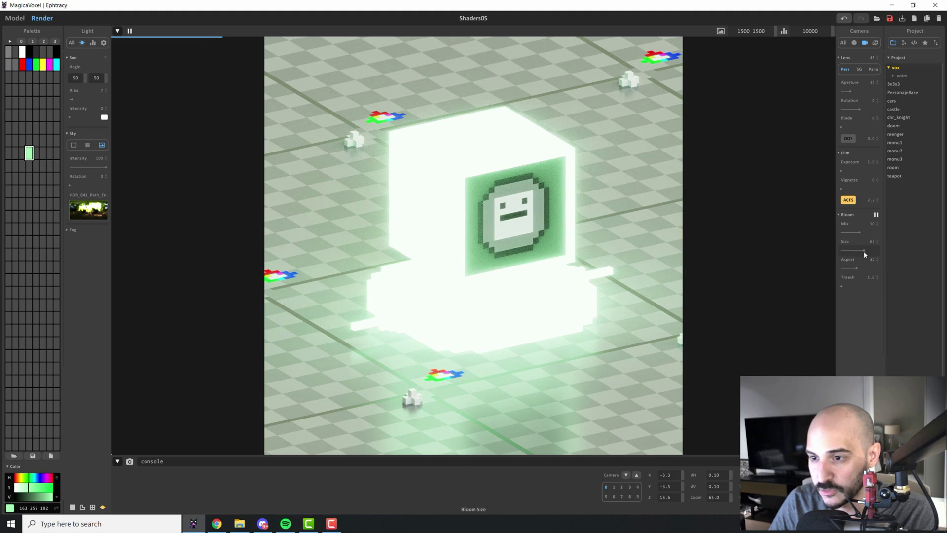
Back in the material settings, set the emission Power to 0.
left_click(854, 43)
left_click_drag(852, 147, 859, 147)
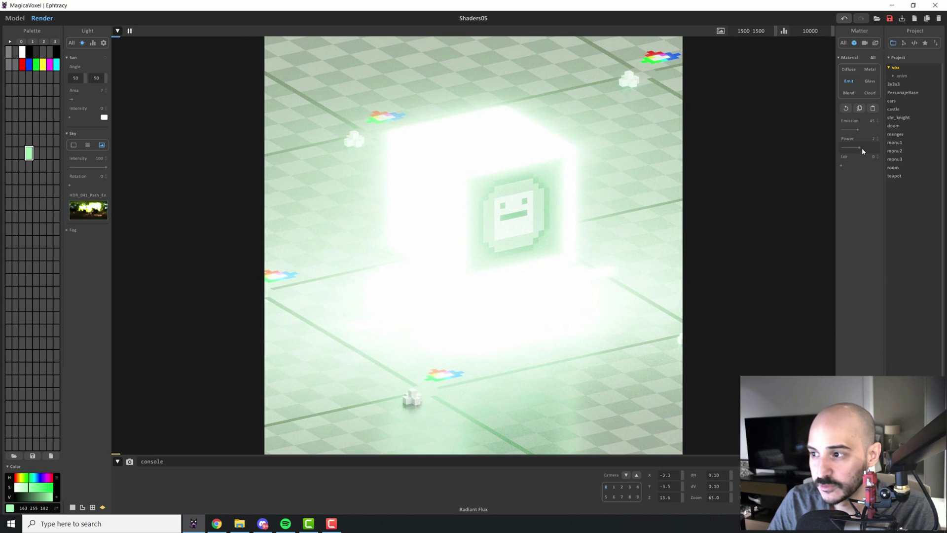
left_click(836, 147)
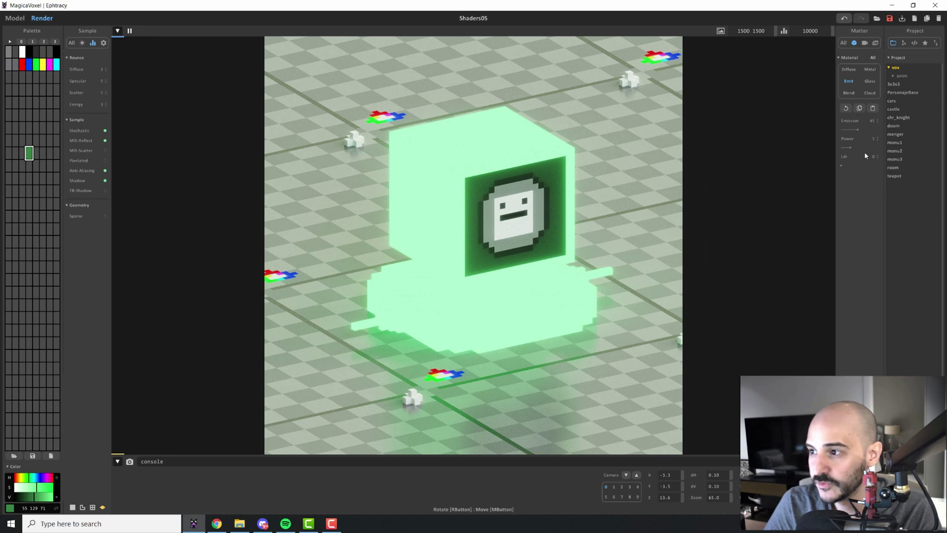
Switch the green material from emissive to Glass with transparency about 100.
left_click(870, 82)
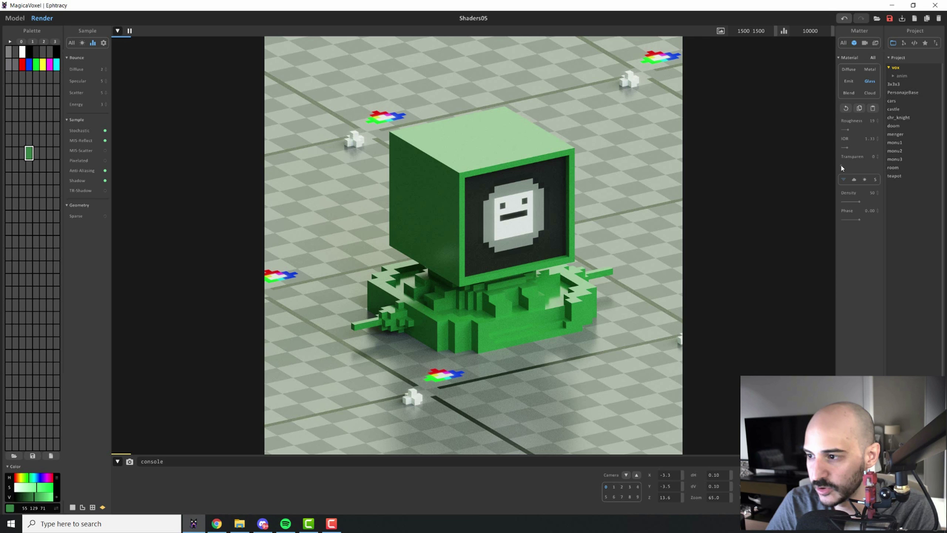
left_click_drag(841, 165, 880, 167)
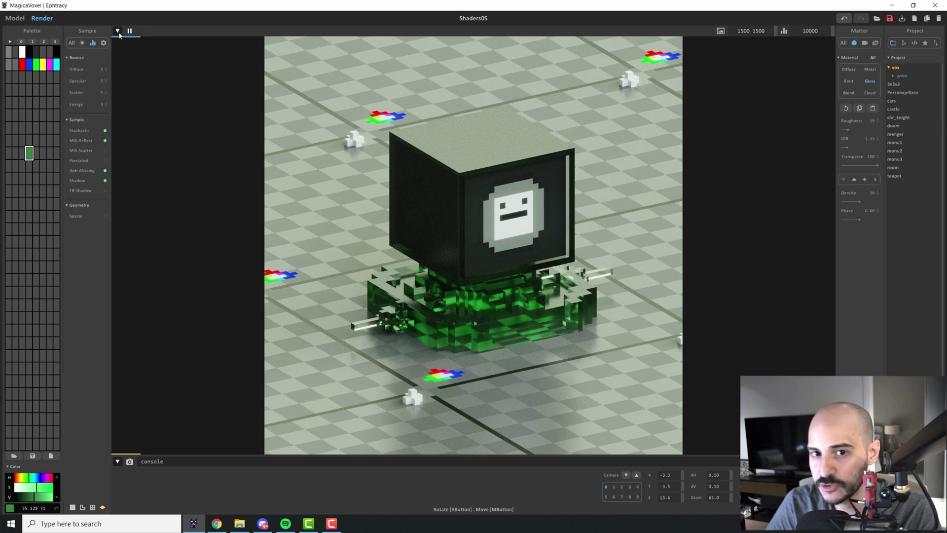
Hide the CubeFilled monitor layer, show the SolidCube layer, and go back to the render.
left_click(8, 19)
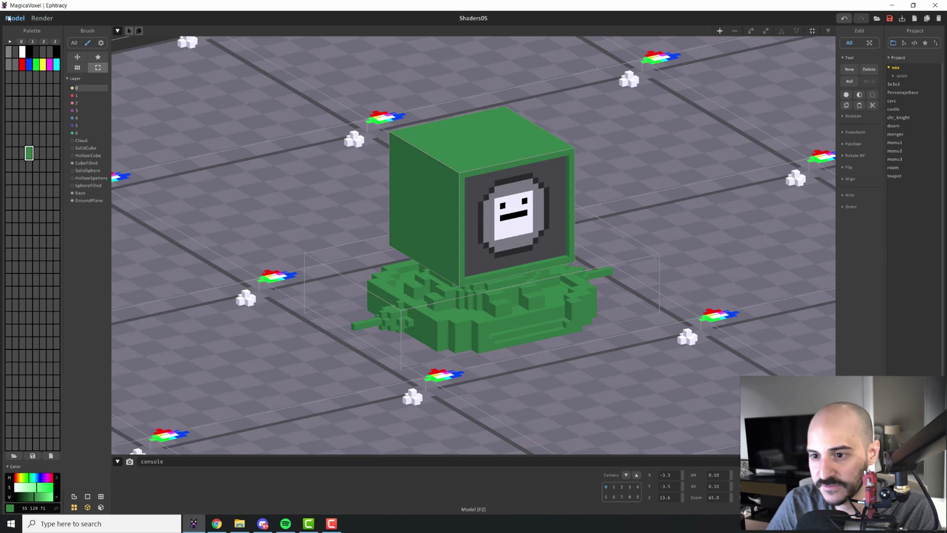
left_click(72, 163)
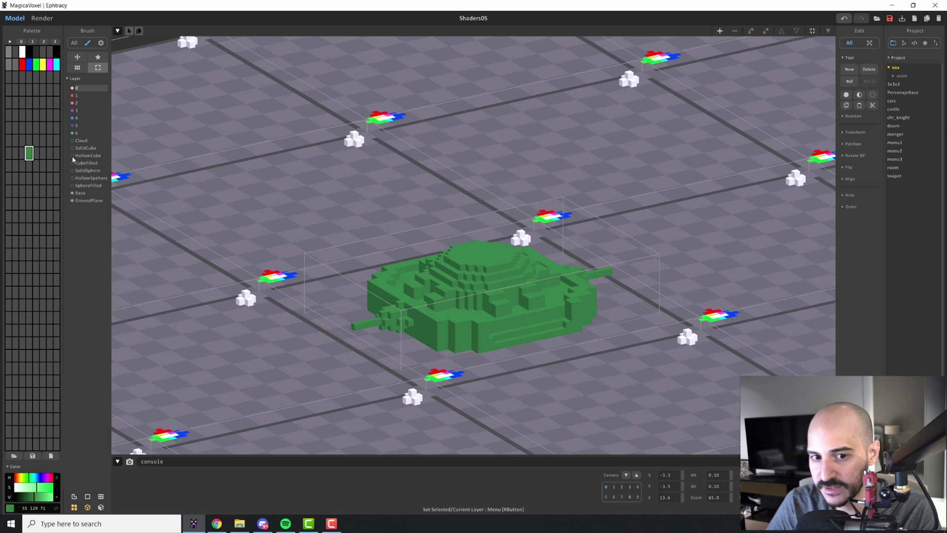
left_click(73, 148)
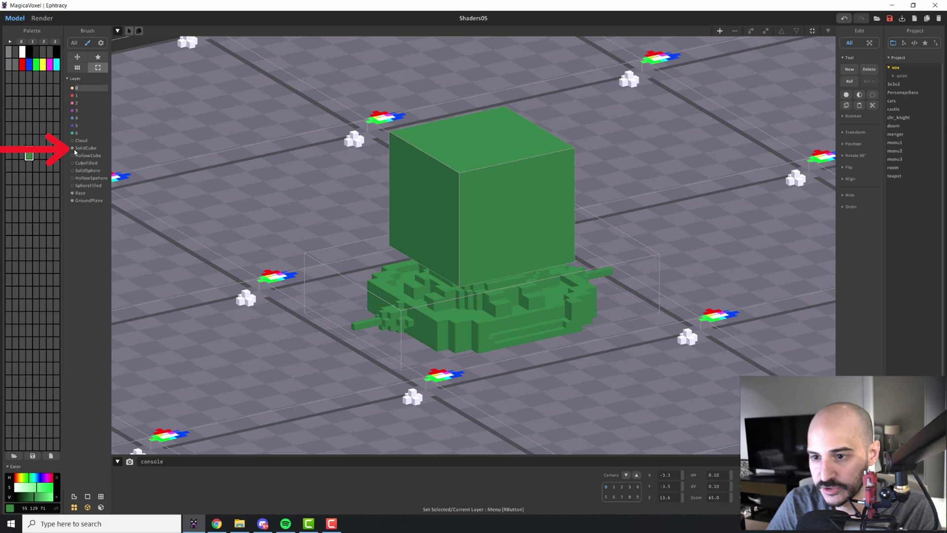
left_click(44, 19)
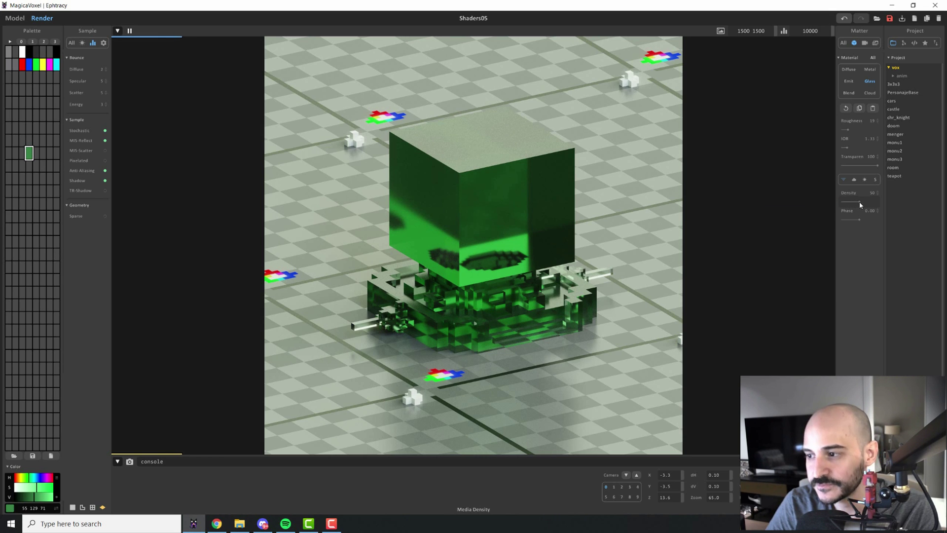
Set the glass volume Density to 100 and Phase to 0 after testing other values.
left_click_drag(859, 202, 831, 206)
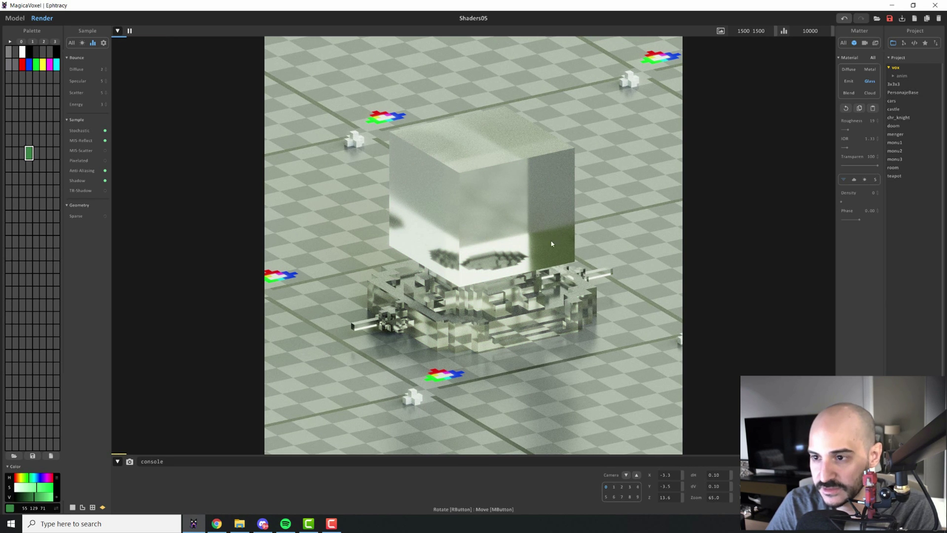
left_click_drag(841, 201, 878, 202)
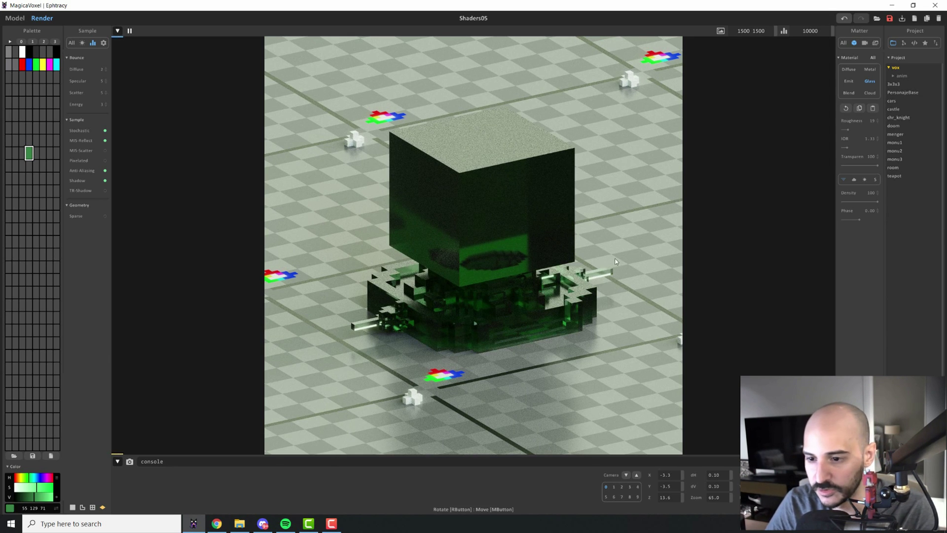
left_click(874, 219)
left_click(840, 220)
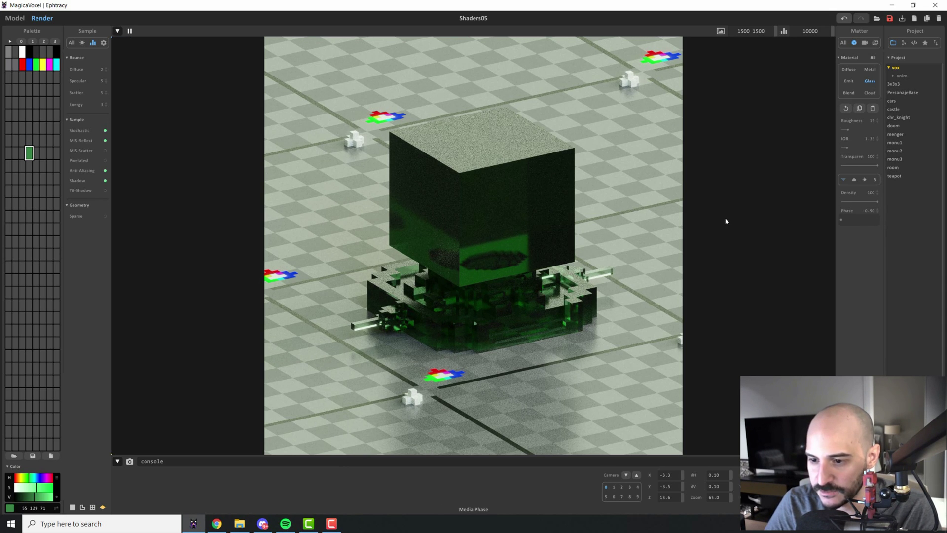
left_click(868, 210)
type("0")
key("Return")
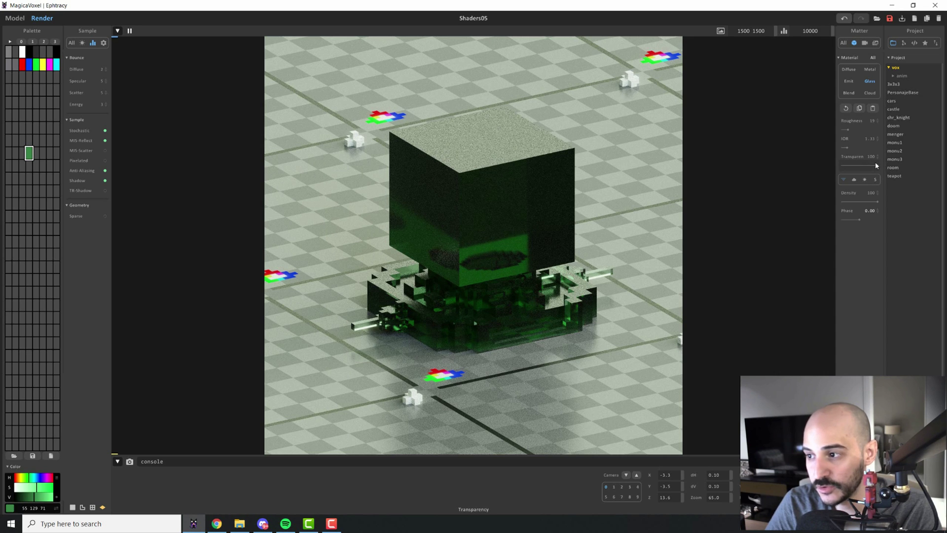
left_click(875, 165)
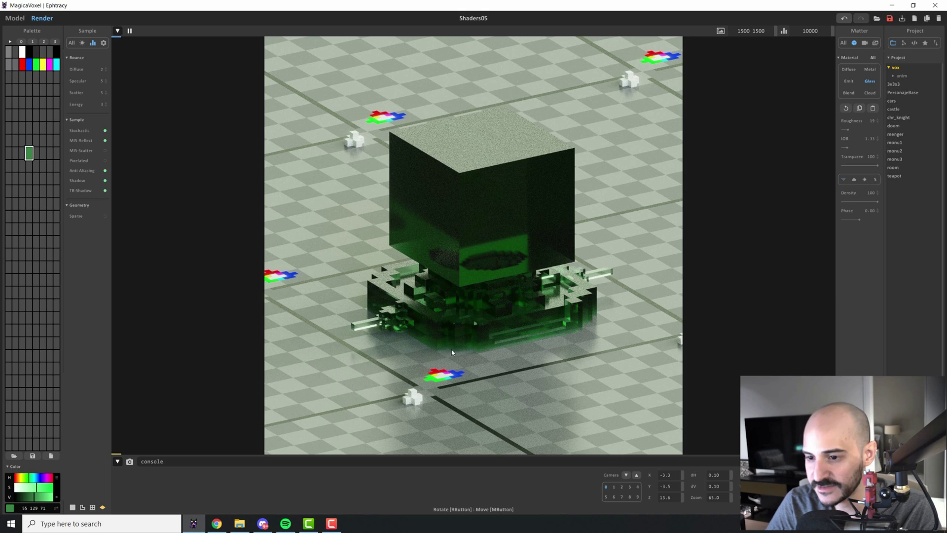
Turn the sky lighting off in the render view.
left_click(16, 18)
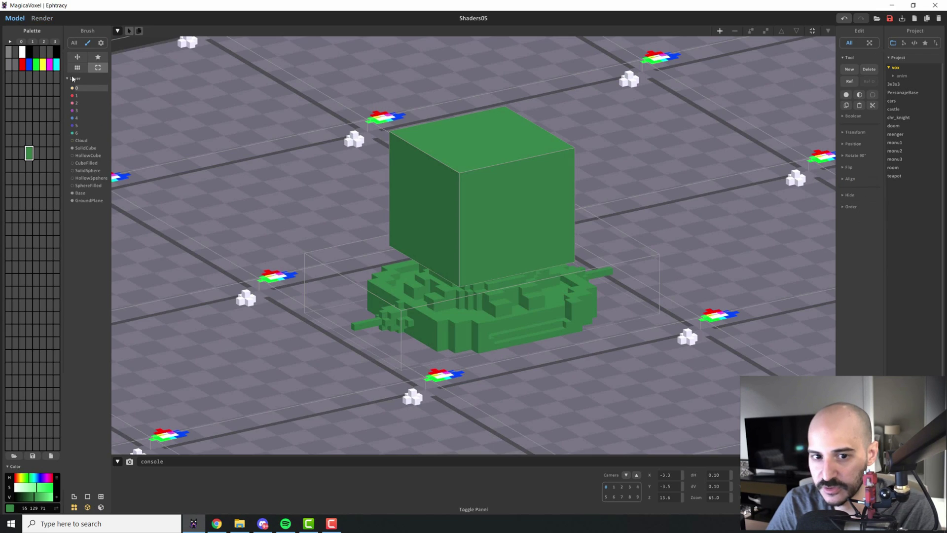
left_click(42, 18)
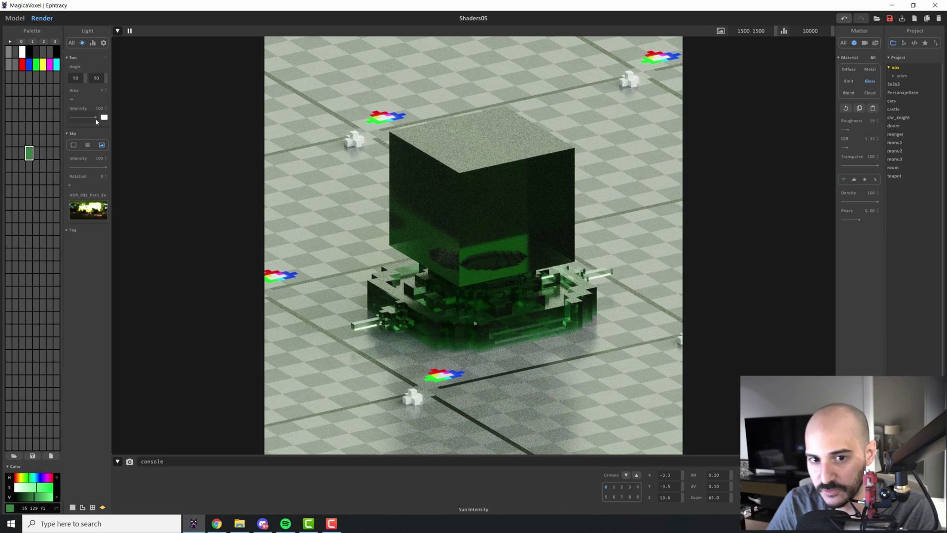
left_click_drag(105, 167, 57, 171)
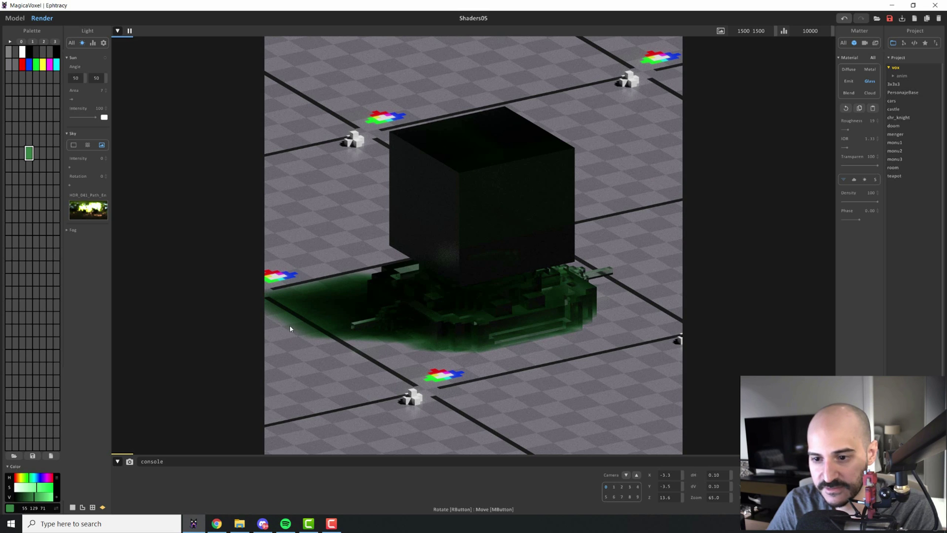
Toggle TR-Shadow in the Sample settings, leaving translucent coloured shadows on.
left_click(93, 42)
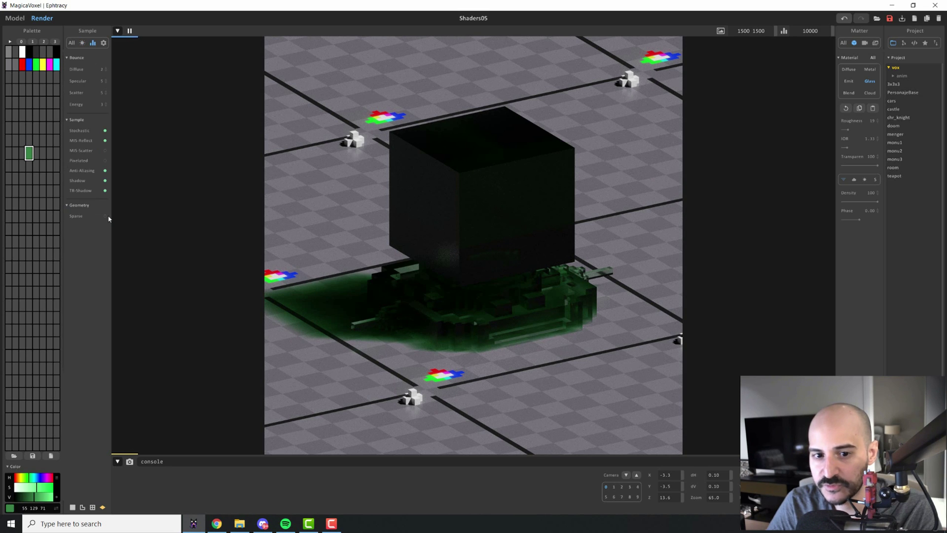
left_click(105, 191)
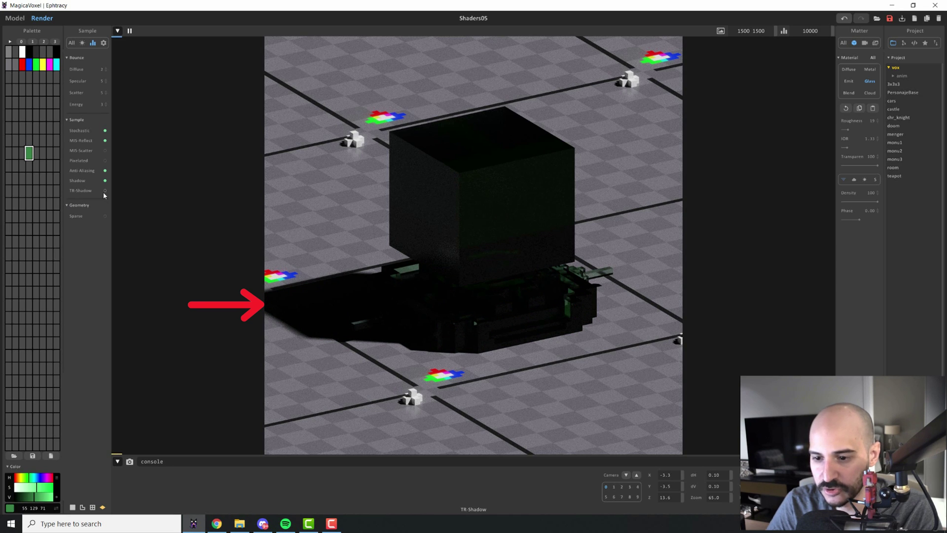
left_click(104, 191)
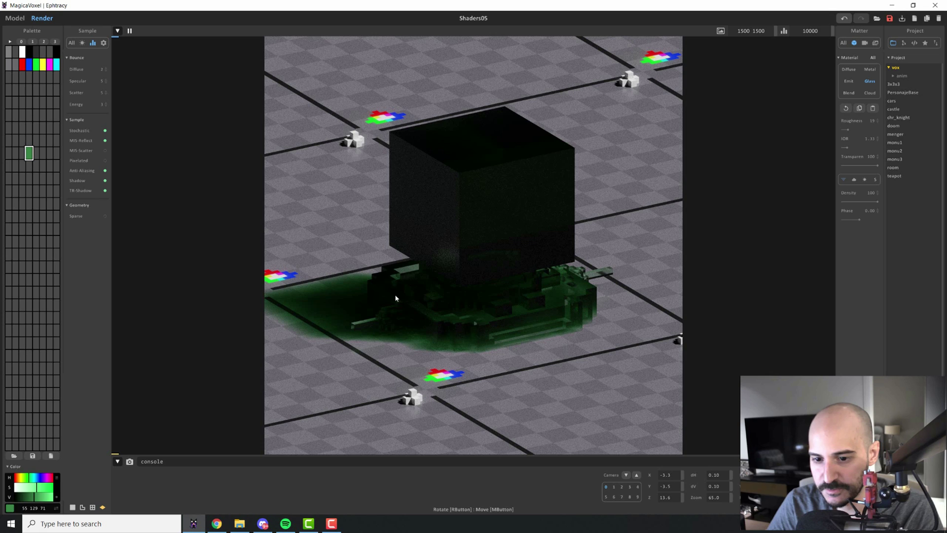
left_click(81, 43)
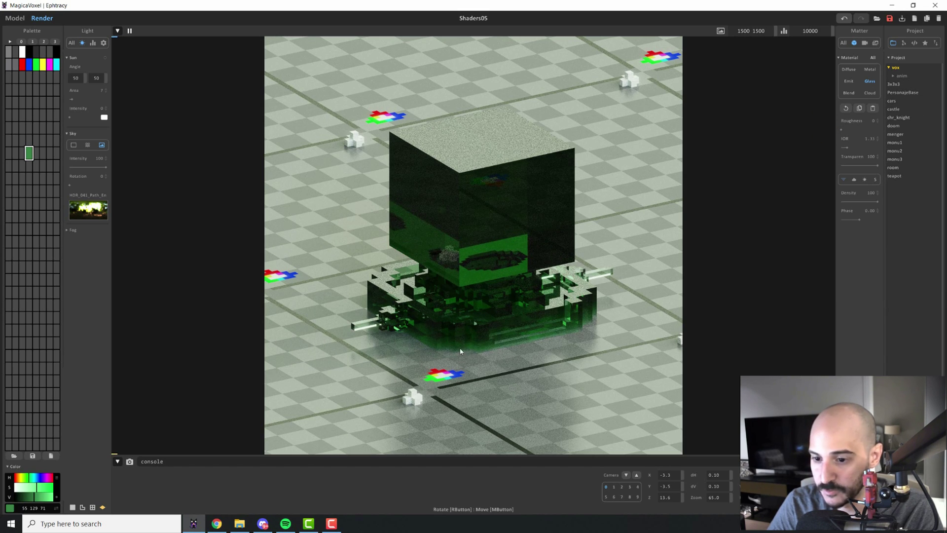
Tint the glass a pale light mint via hue, saturation and brightness, with Roughness back at 0.
left_click_drag(851, 128, 881, 129)
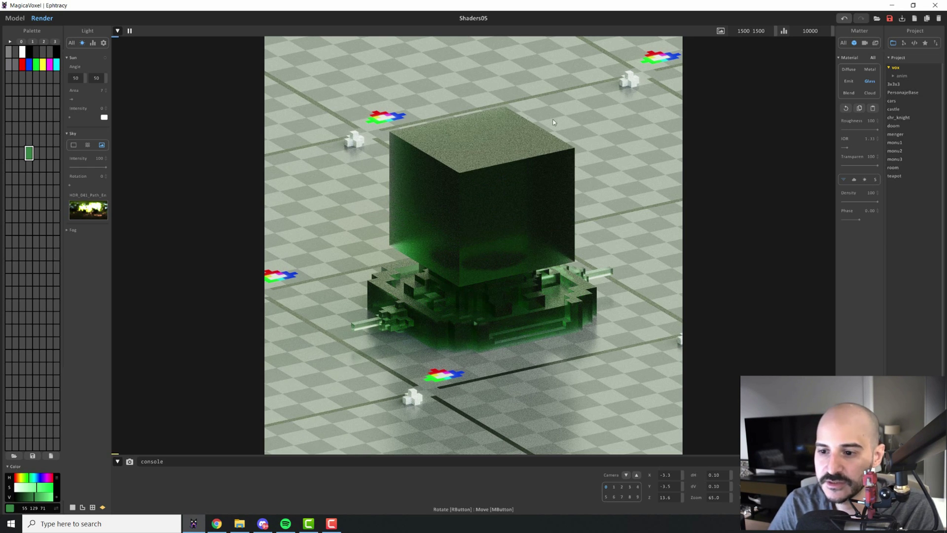
left_click(23, 491)
left_click(29, 478)
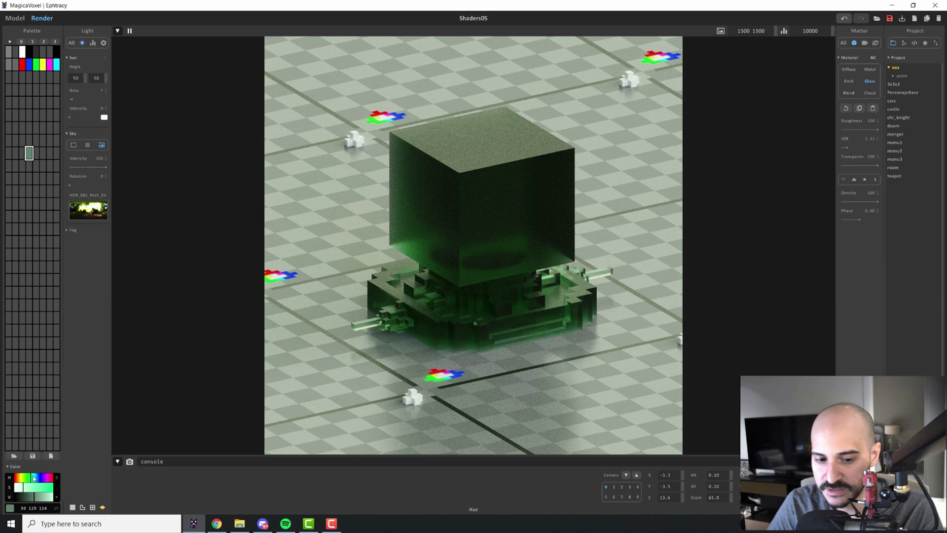
left_click_drag(37, 496, 61, 501)
left_click(22, 489)
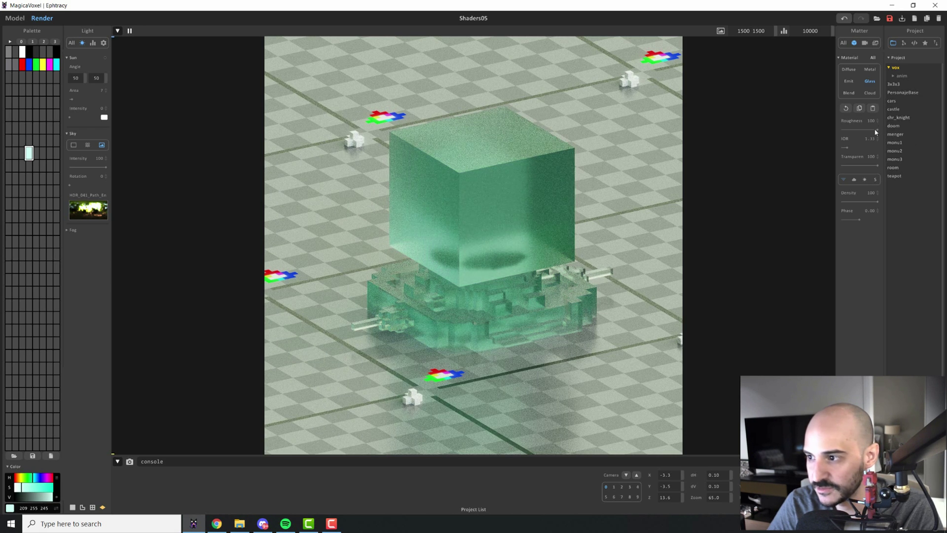
left_click_drag(859, 129, 815, 128)
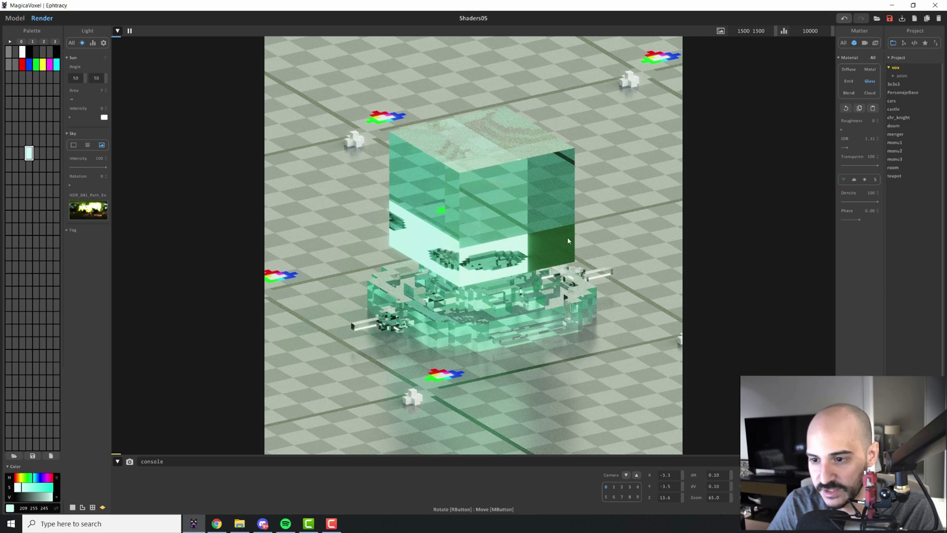
Try IOR 1.52, 1.28, 2.40 and 3.00, settle on 1.33, and saturate the colour to RGB 155 255 235.
left_click(866, 139)
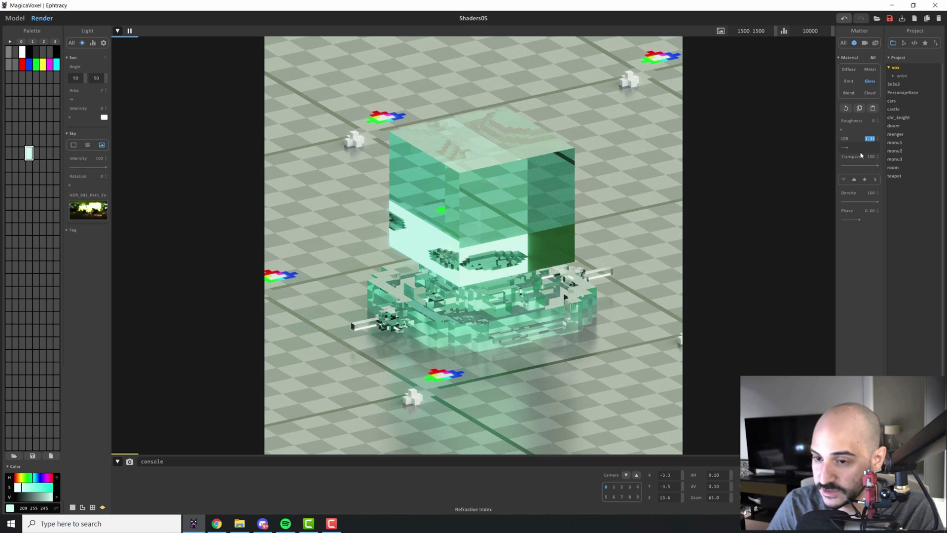
key("Return")
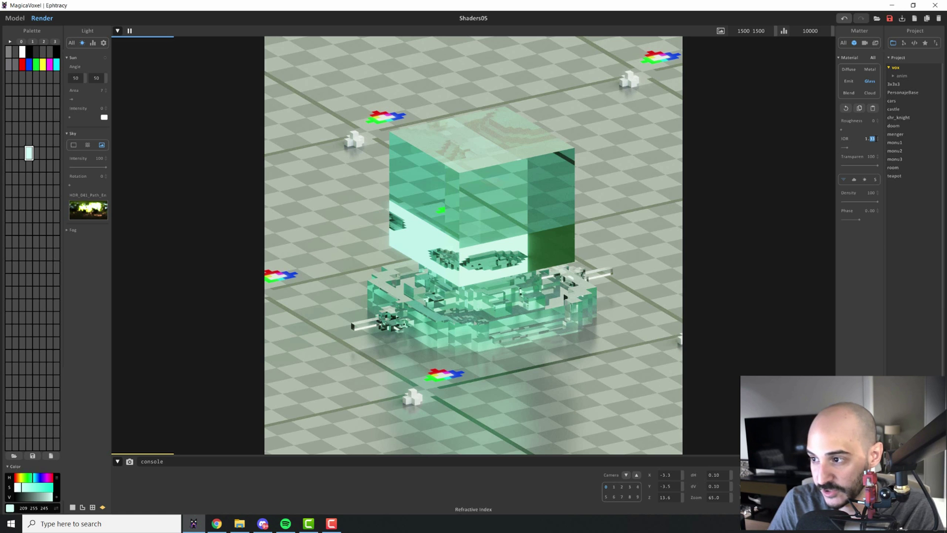
type("52")
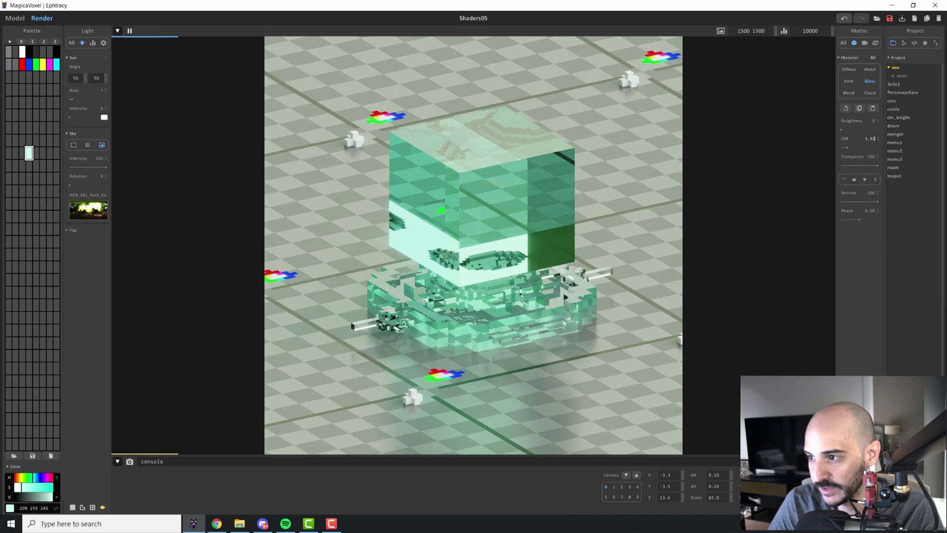
key("Return")
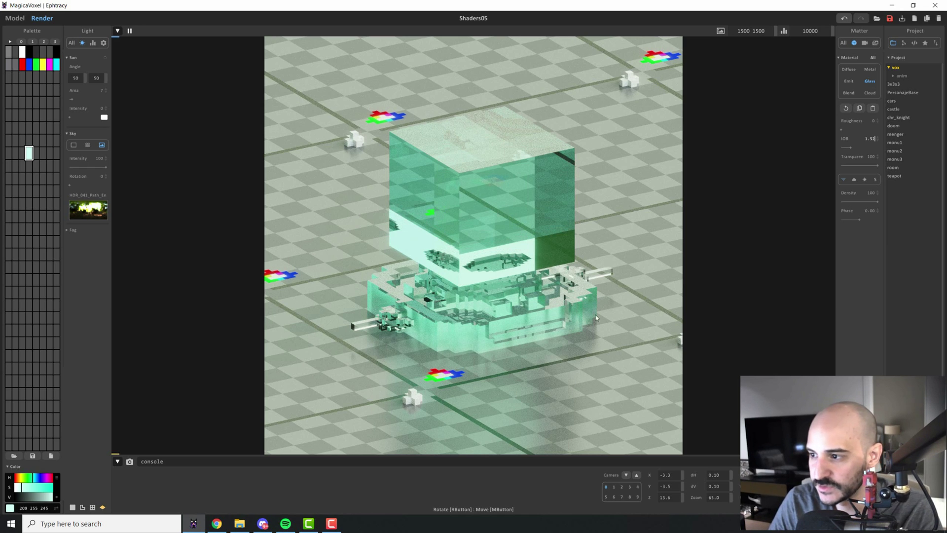
left_click_drag(841, 147, 847, 148)
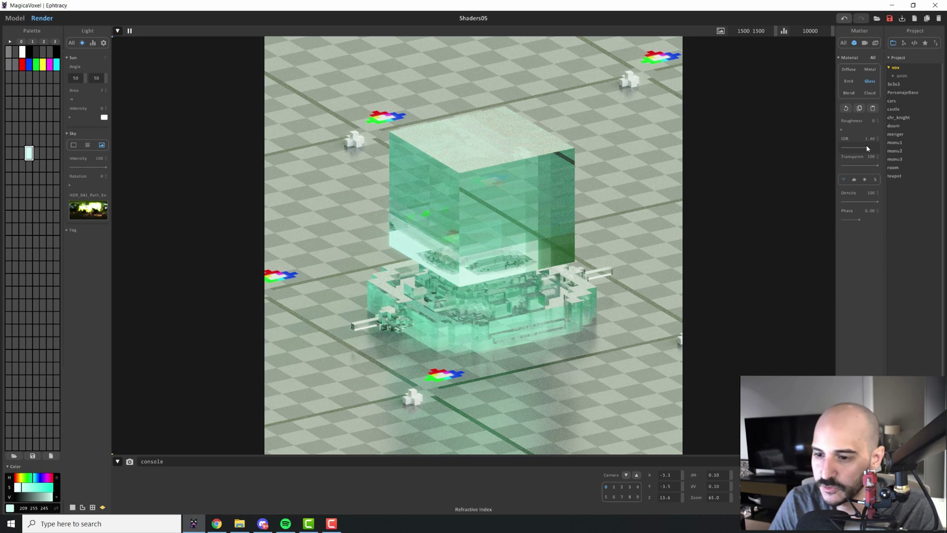
left_click(867, 147)
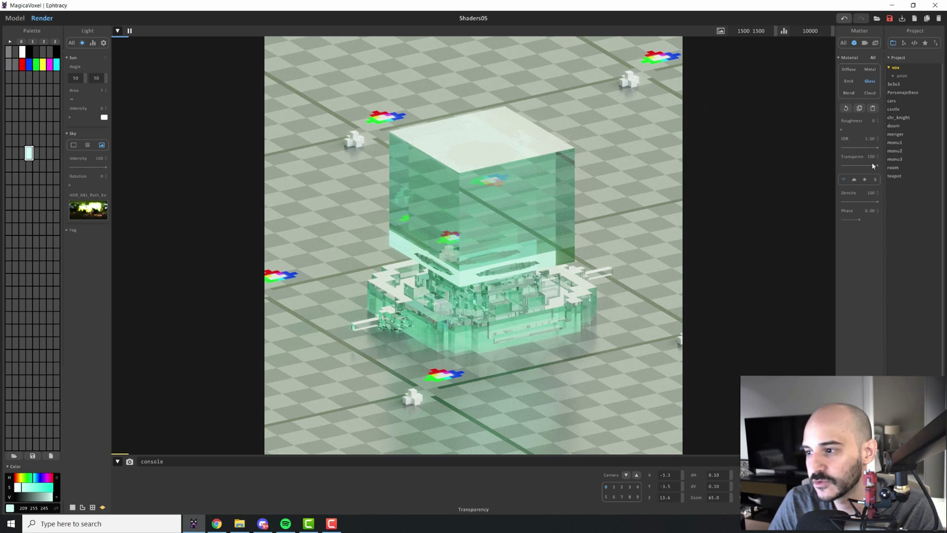
left_click_drag(875, 148, 842, 149)
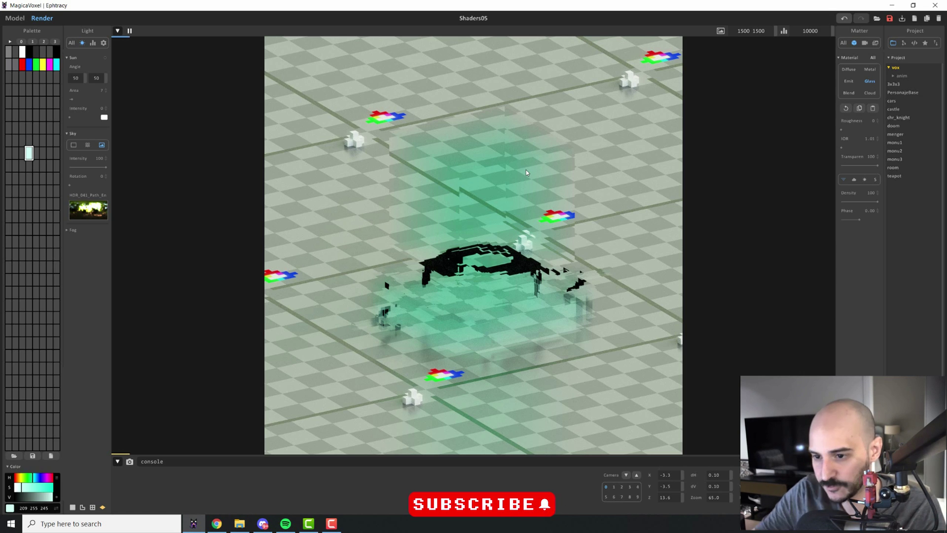
left_click_drag(866, 139, 871, 140)
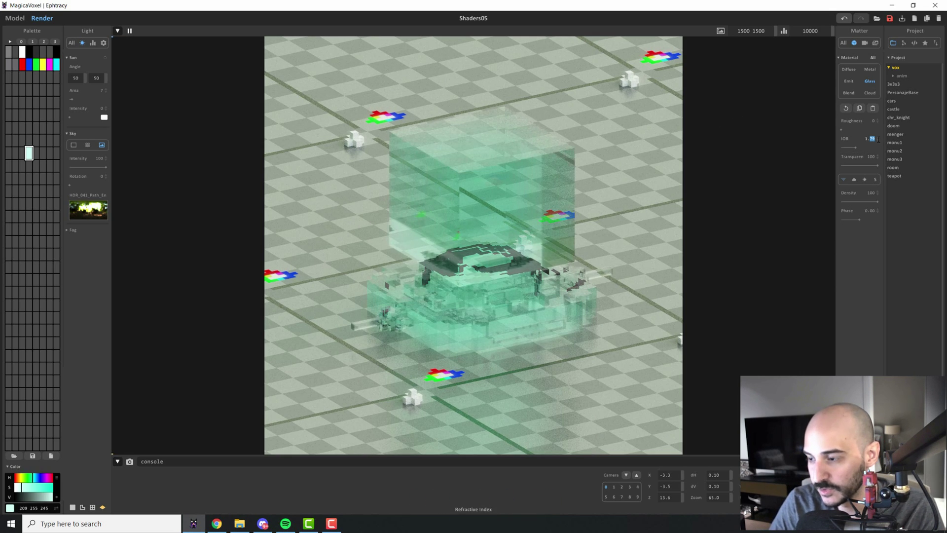
key("Return")
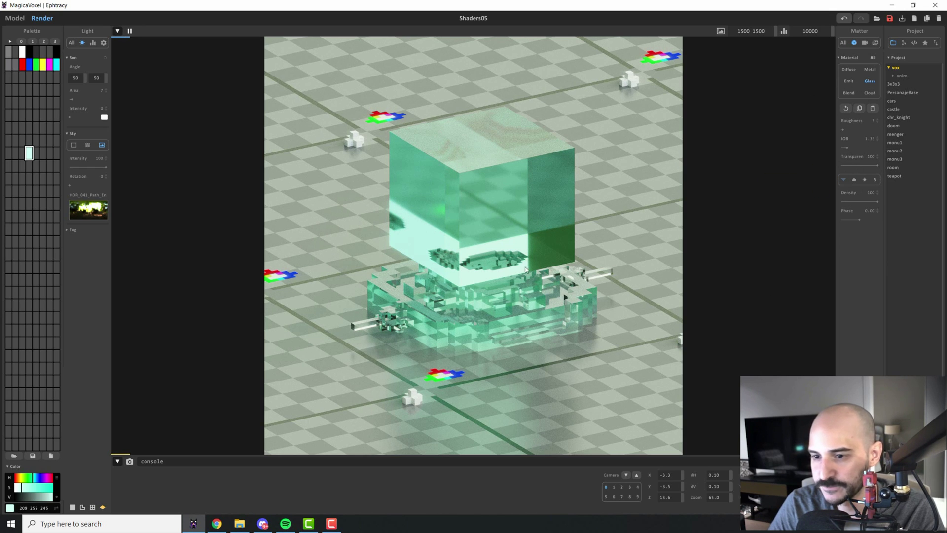
left_click_drag(21, 487, 30, 487)
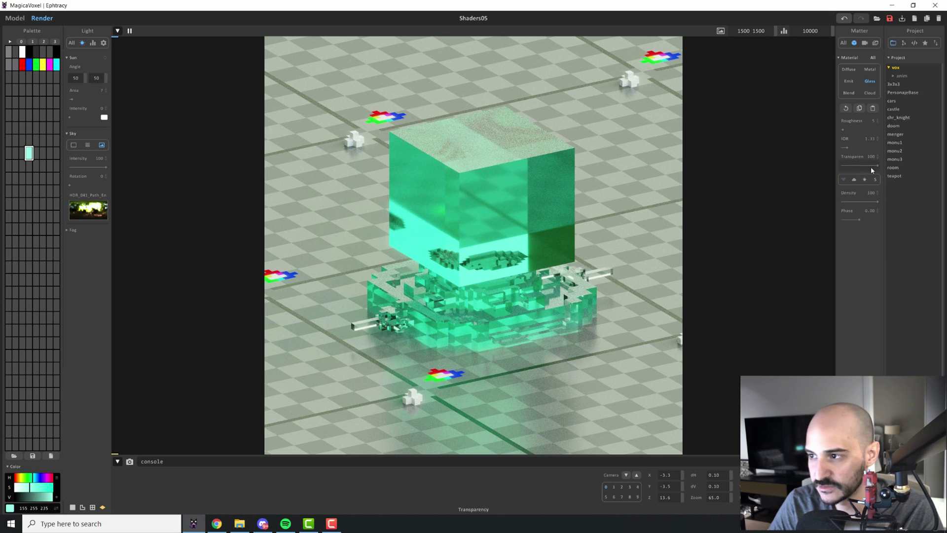
Make the material Blend with Emit mixed in and the S subsurface-scattering media enabled.
left_click(849, 93)
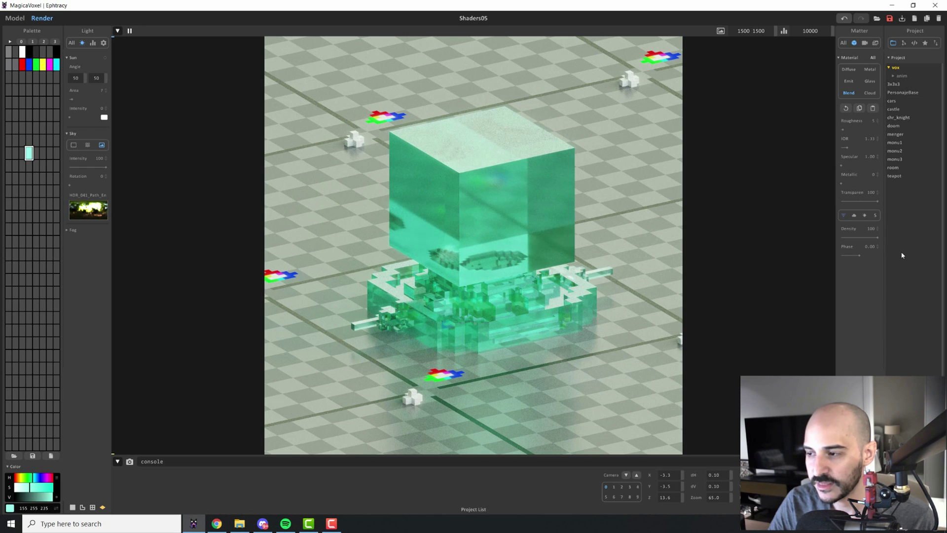
left_click(848, 81)
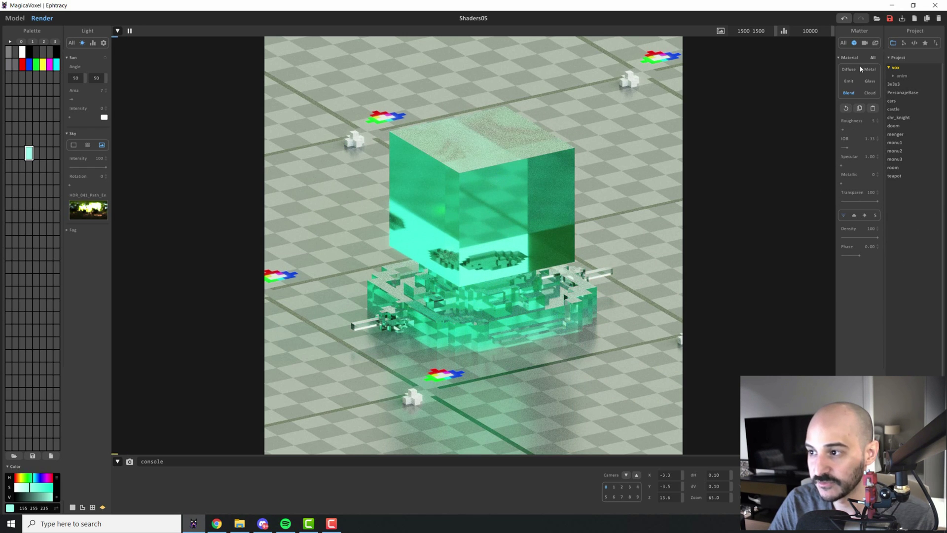
left_click(876, 215)
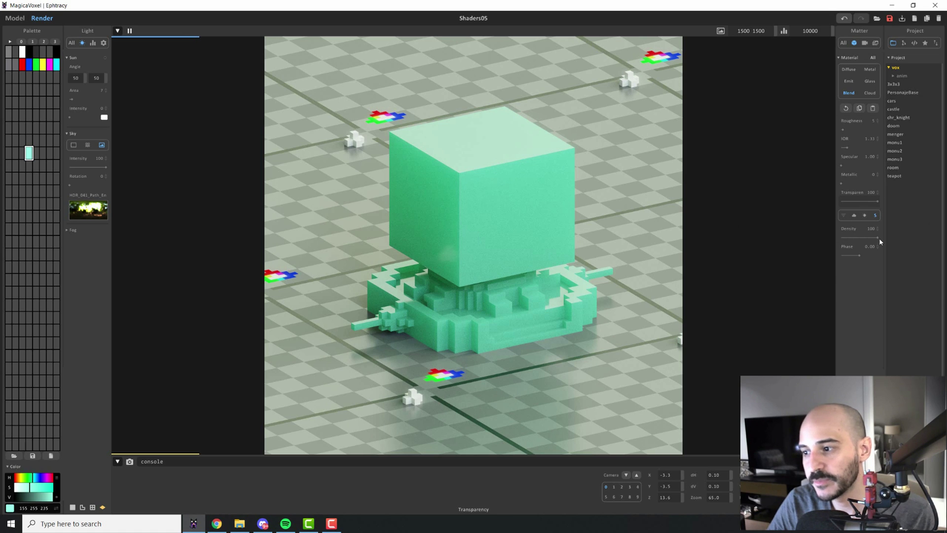
Recolour the model to deep red RGB 248 68 68 and set transparency to 24.
left_click_drag(871, 206, 864, 205)
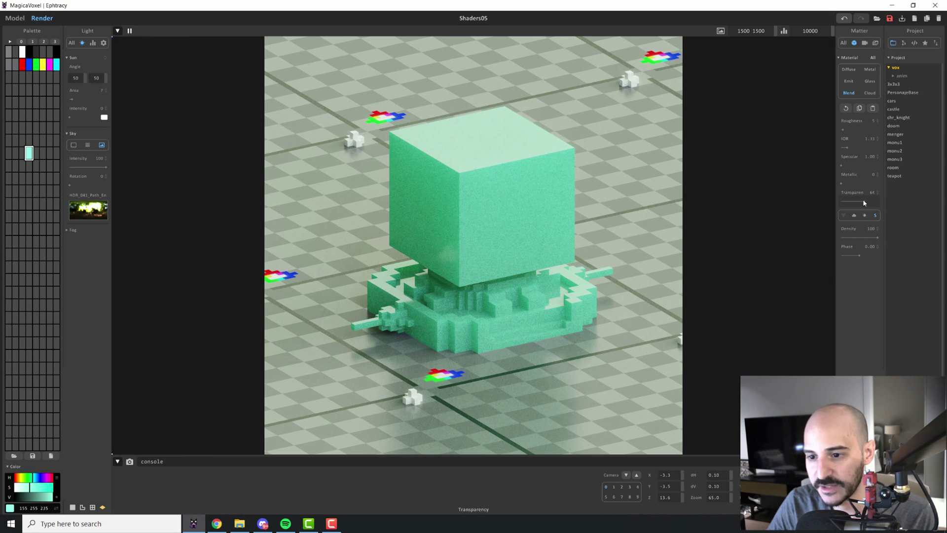
left_click(34, 487)
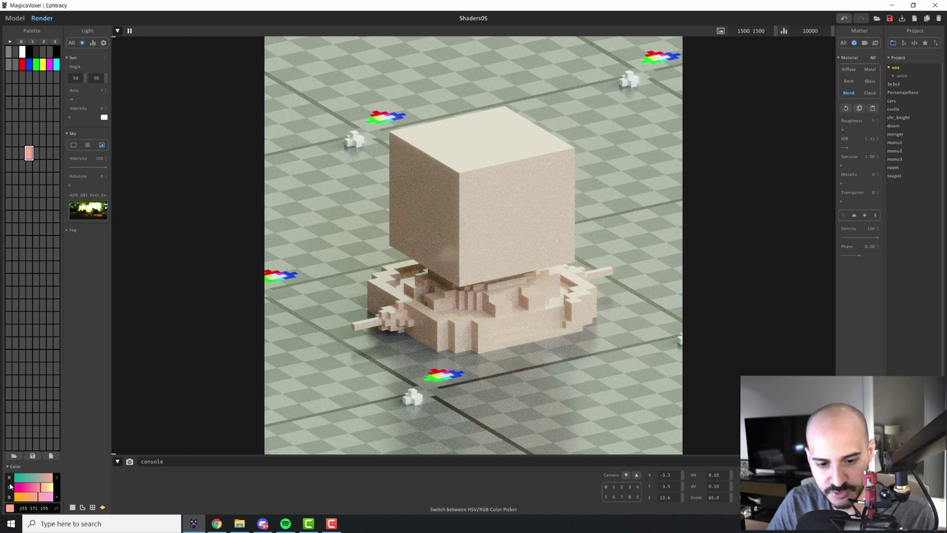
left_click(46, 484)
left_click_drag(39, 497, 49, 498)
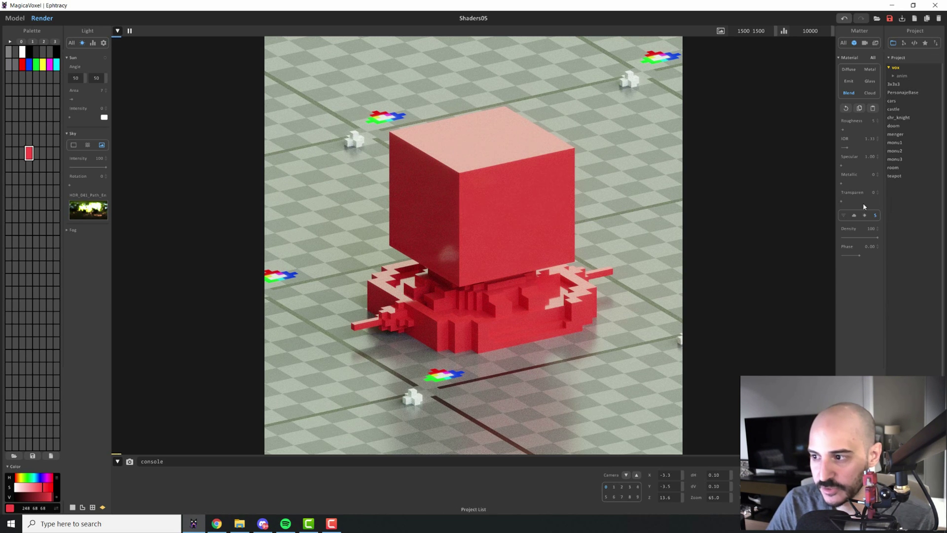
left_click_drag(847, 203, 854, 203)
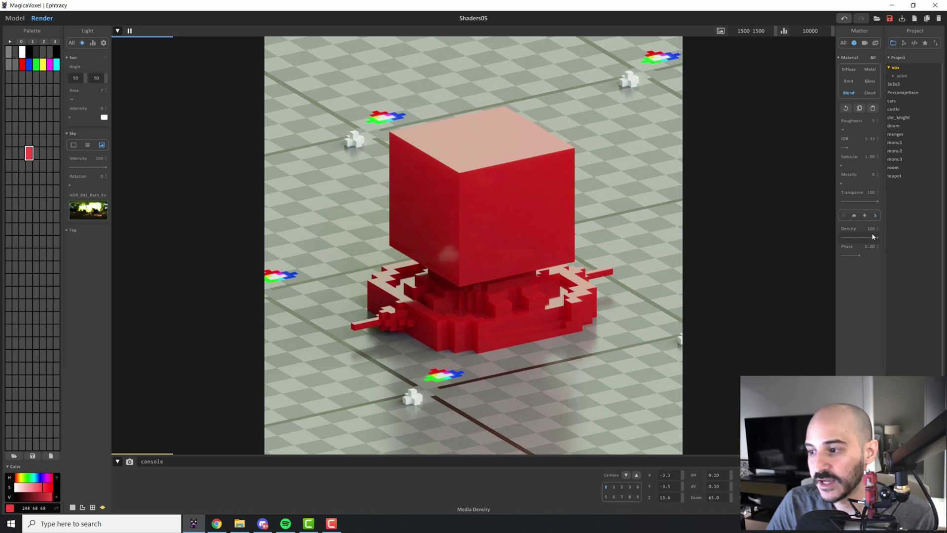
Test media Density, restore it to 100, and set media Phase to 0.00.
left_click_drag(863, 240, 803, 243)
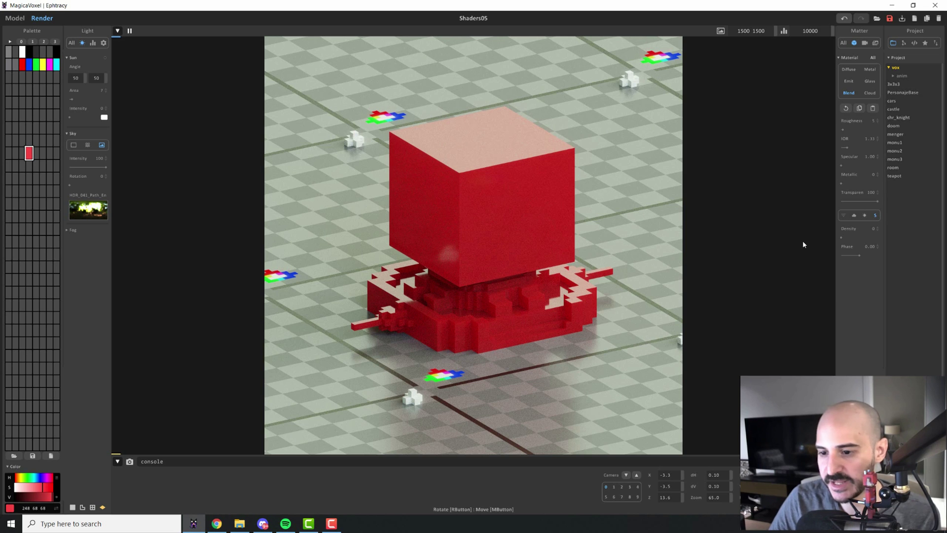
left_click_drag(850, 242, 901, 238)
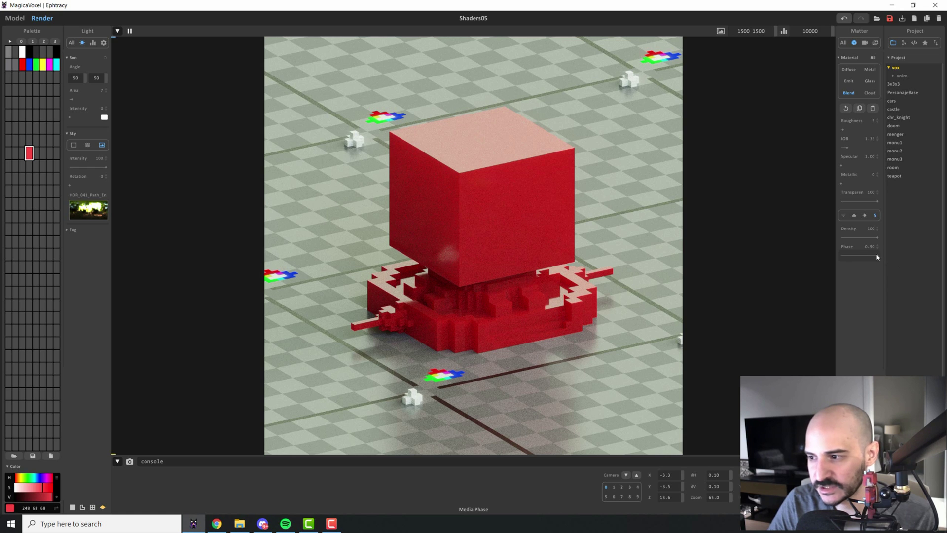
left_click(842, 255)
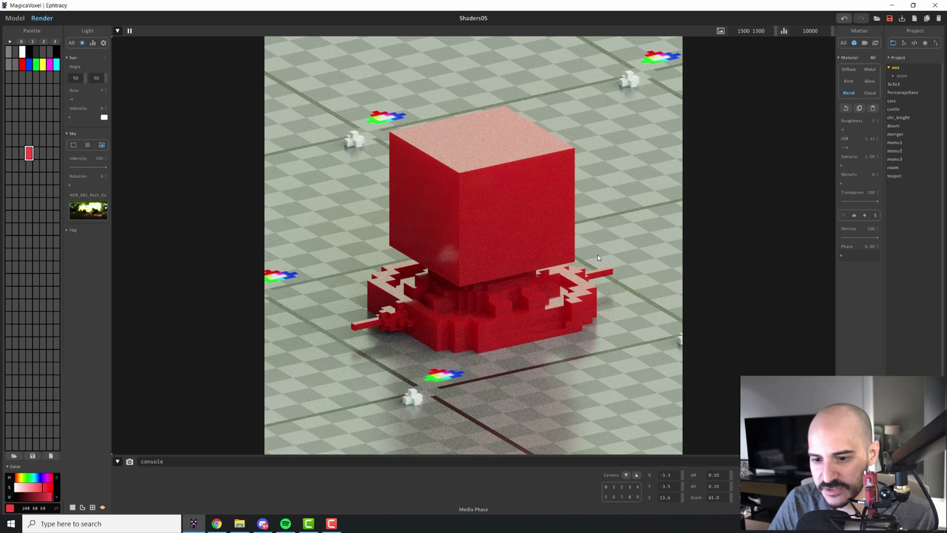
left_click(868, 247)
type("0.00")
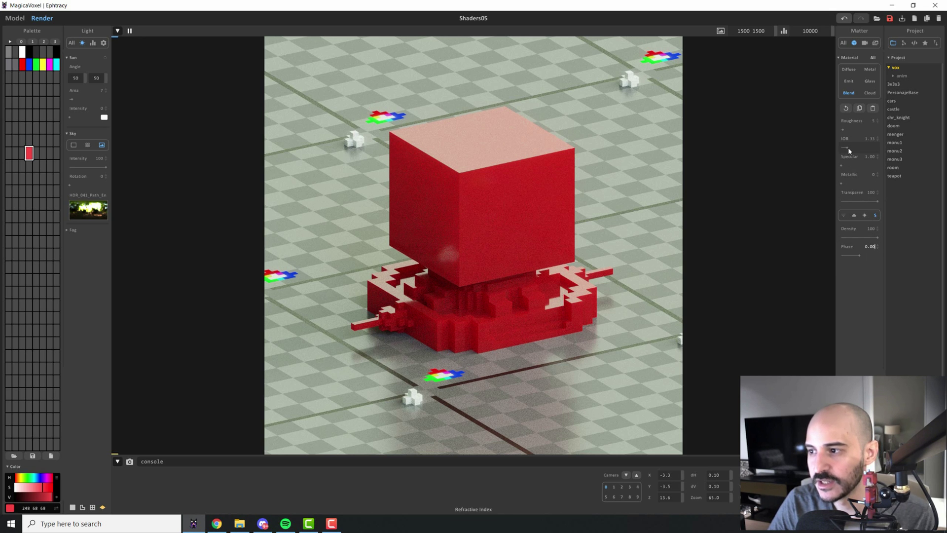
Try IOR values between 1.00 and 3.00, settle on 1.33, keeping Specular at 1.00.
left_click_drag(848, 146, 890, 149)
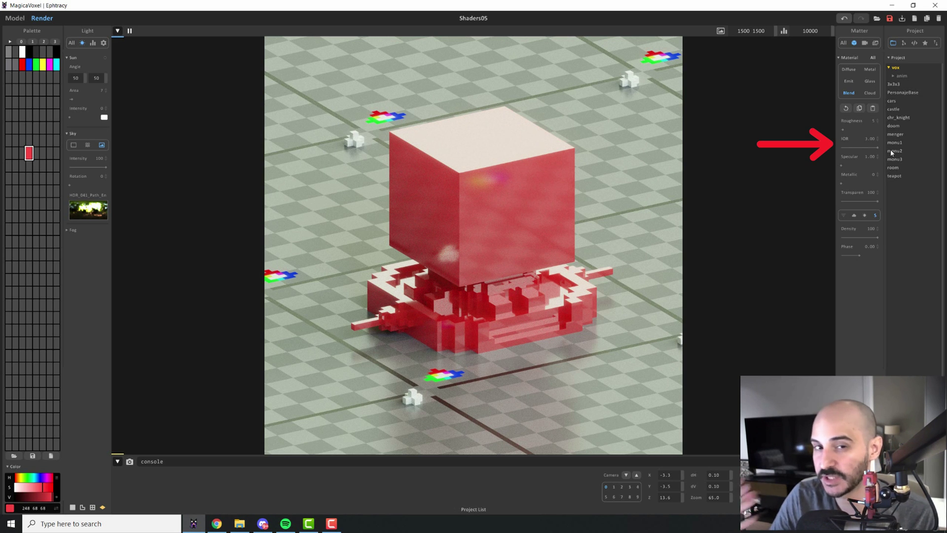
left_click_drag(856, 147, 774, 146)
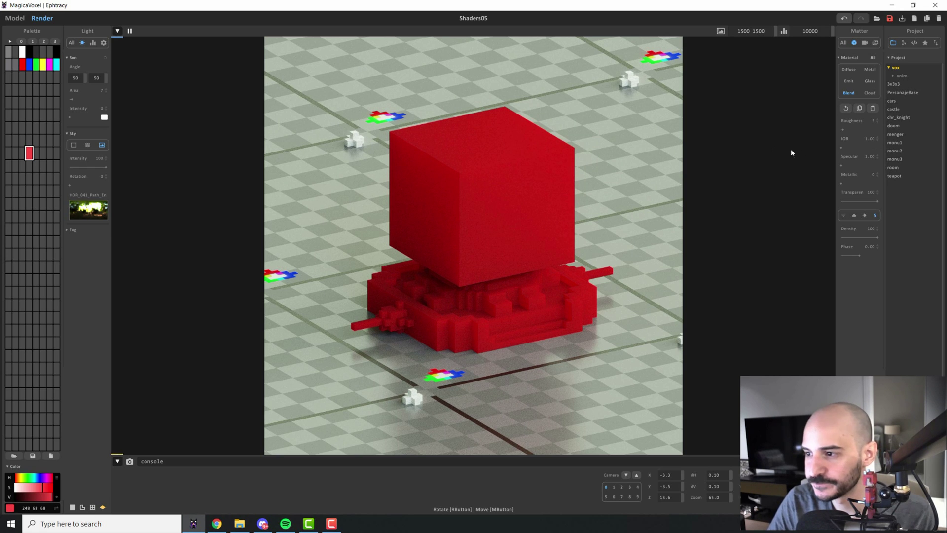
type("33")
key("Return")
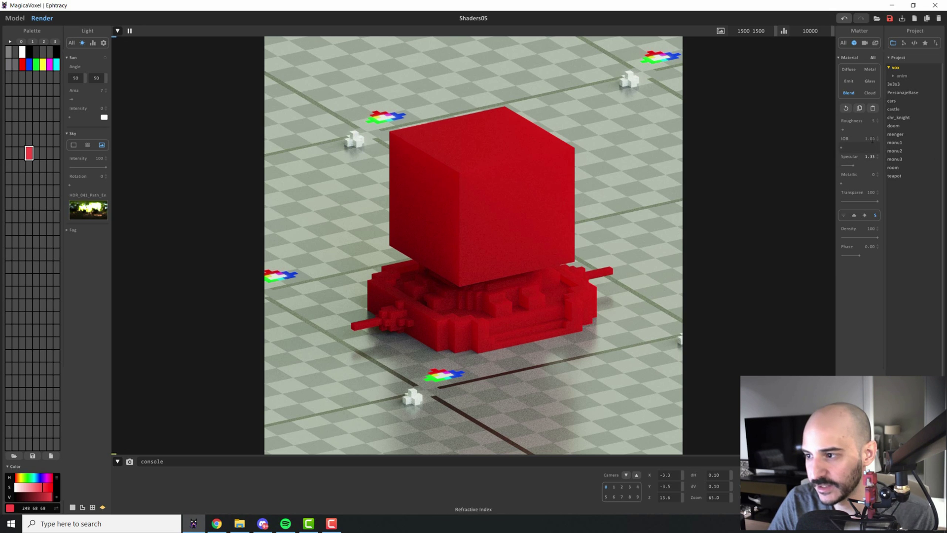
left_click_drag(869, 138, 868, 140)
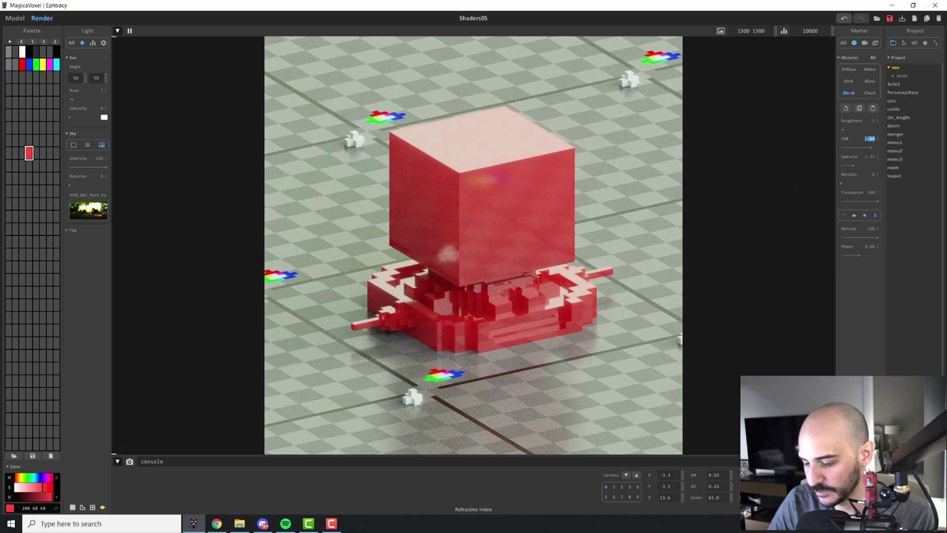
type("1.33")
left_click_drag(866, 157, 679, 174)
Test Specular and Metallic, undo Metallic back to 0, and raise Roughness to 26.
left_click_drag(898, 197, 882, 207)
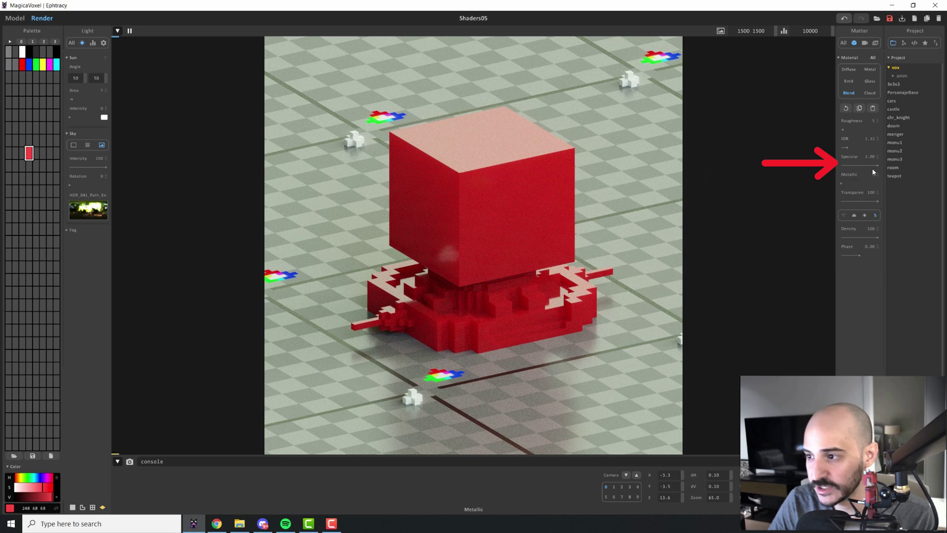
left_click(841, 165)
left_click_drag(845, 183, 880, 183)
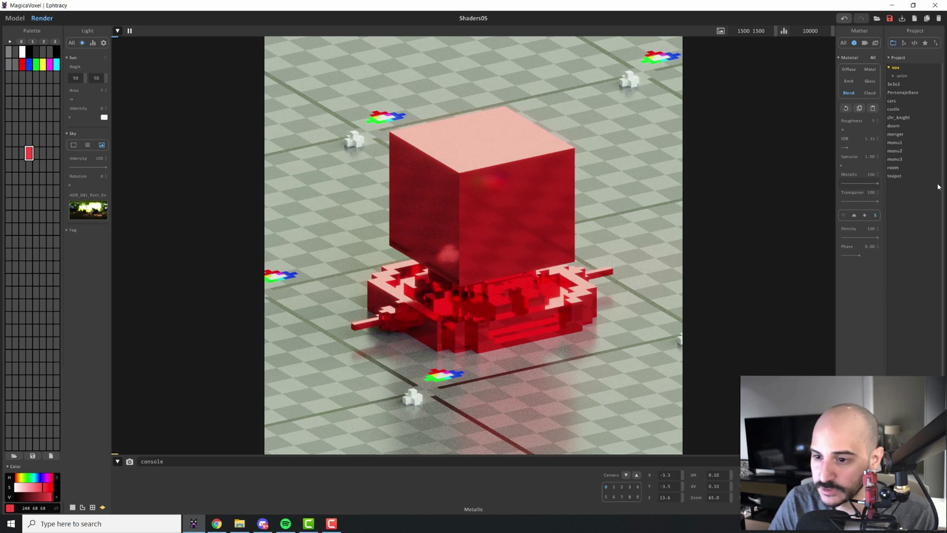
key("ctrl+z")
key("ctrl+y")
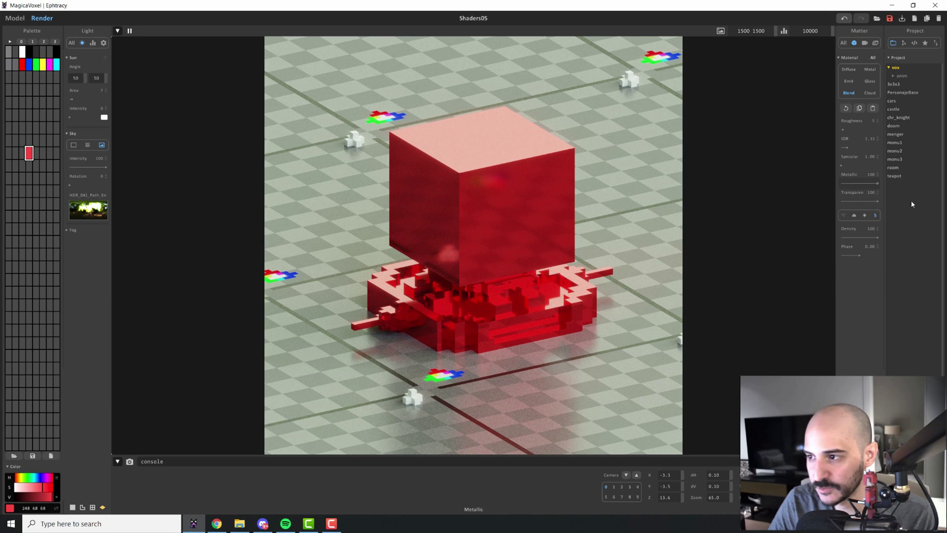
key("ctrl+z")
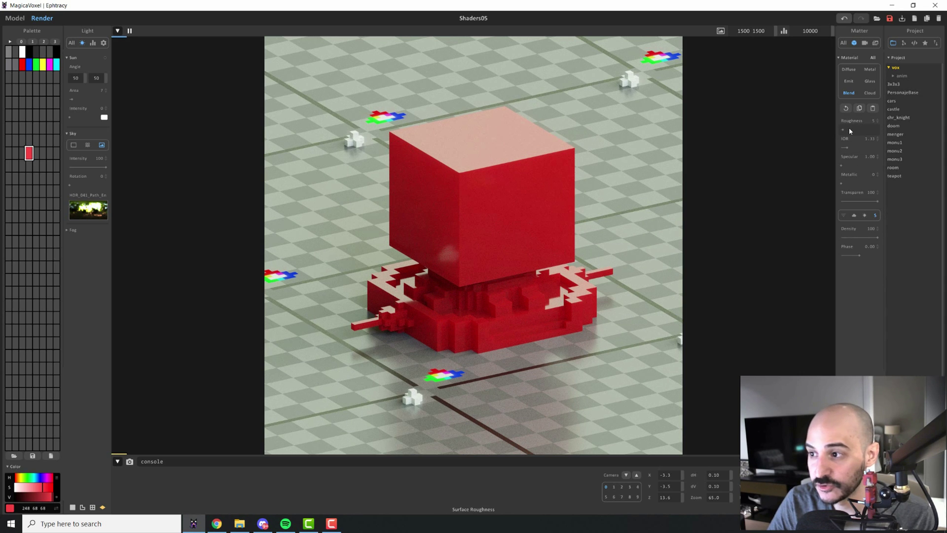
left_click_drag(848, 129, 852, 130)
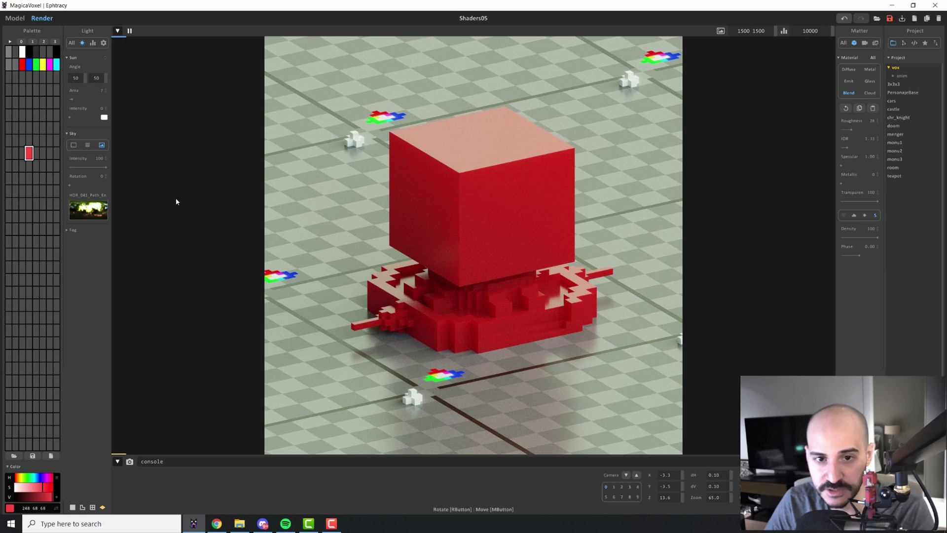
Turn on voxel edge outlines in the render and set Edge Width to 0.04.
left_click(83, 508)
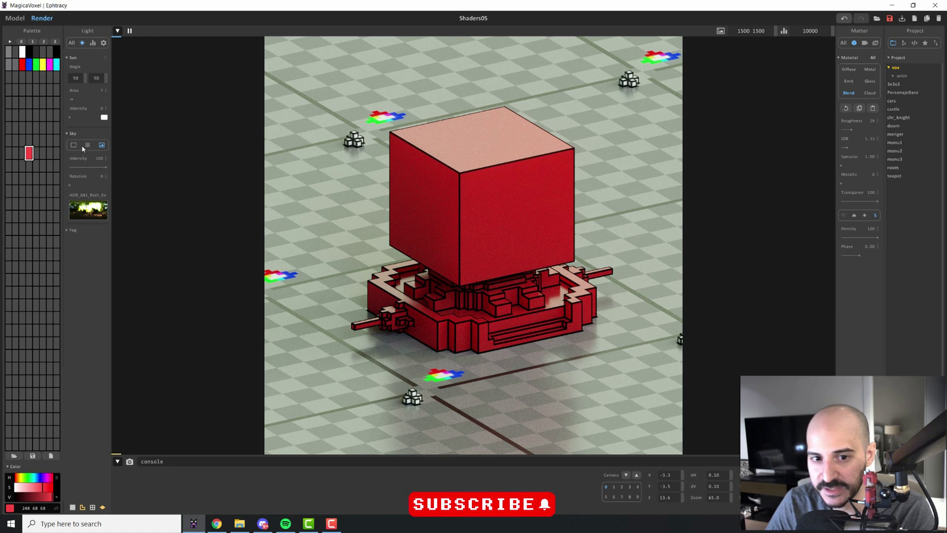
left_click(104, 43)
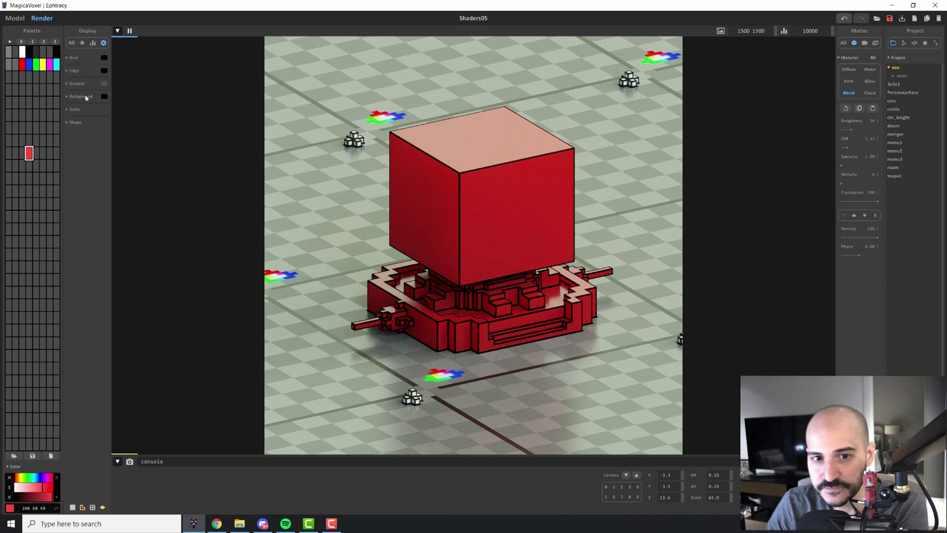
left_click(68, 70)
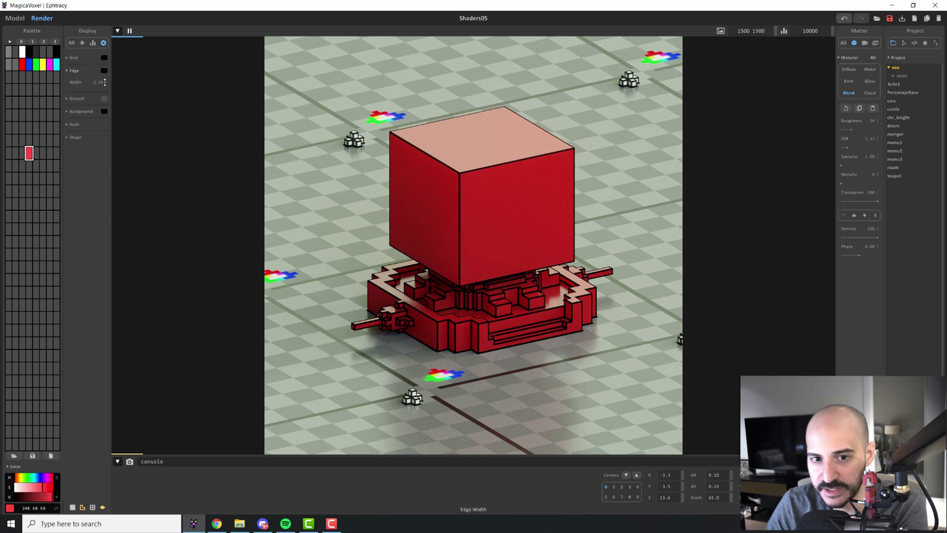
left_click_drag(105, 82, 110, 110)
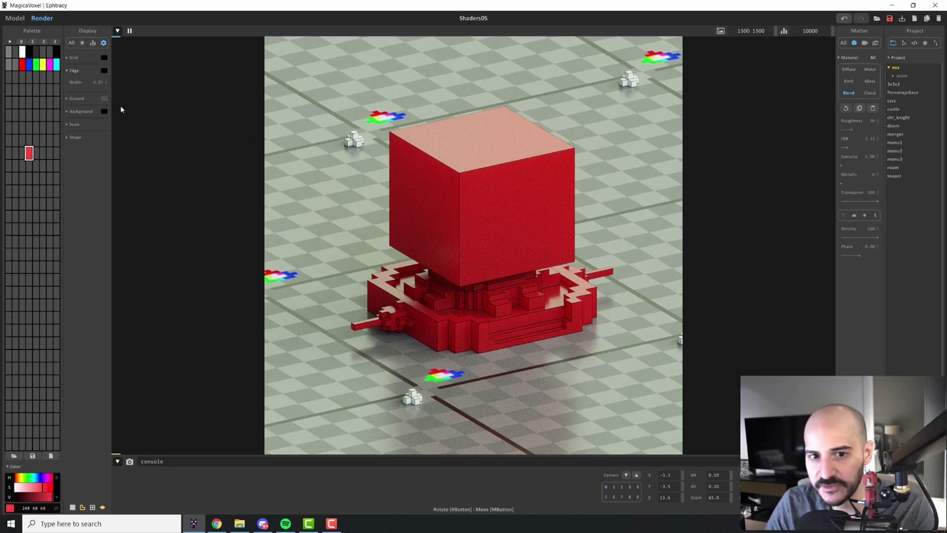
left_click(105, 82)
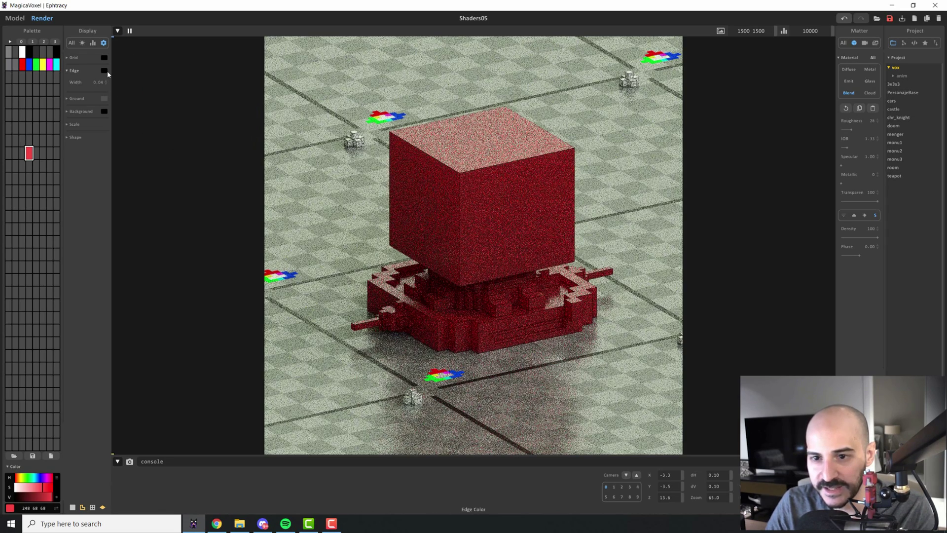
Make the edge colour a deep, slightly darkened red in the HSV picker.
left_click(104, 70)
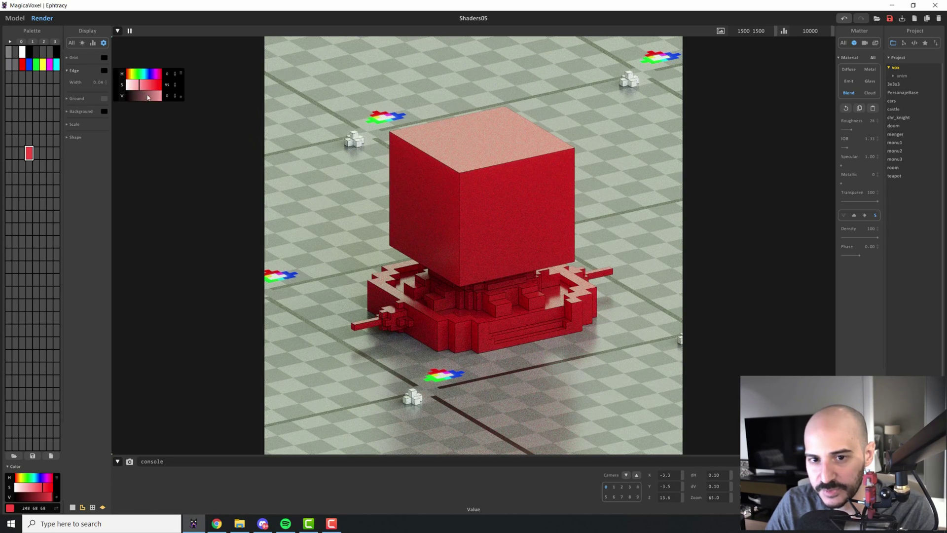
left_click_drag(148, 97, 166, 99)
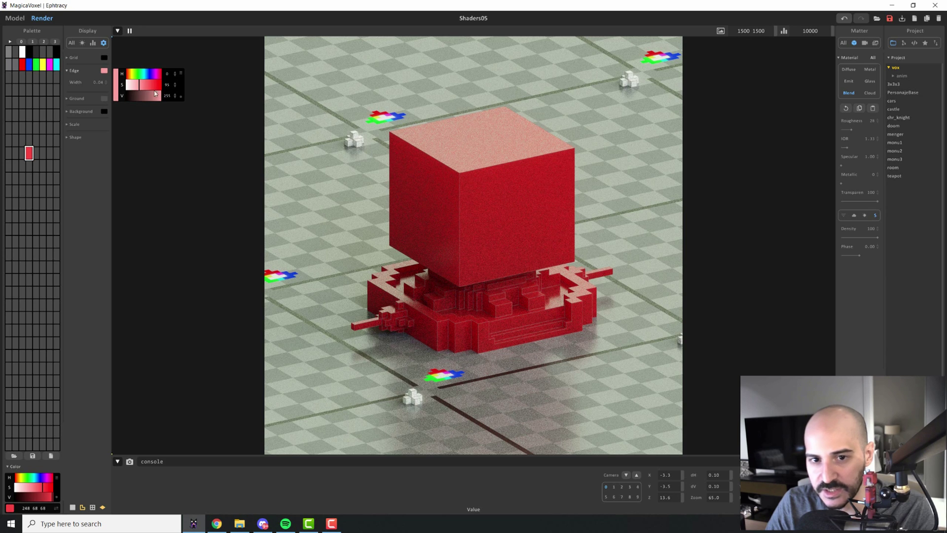
left_click(146, 87)
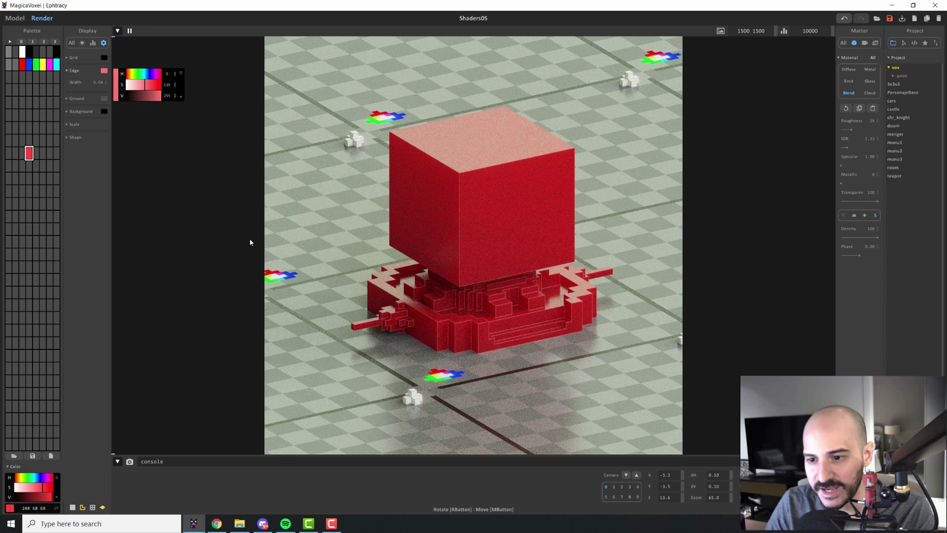
left_click(152, 88)
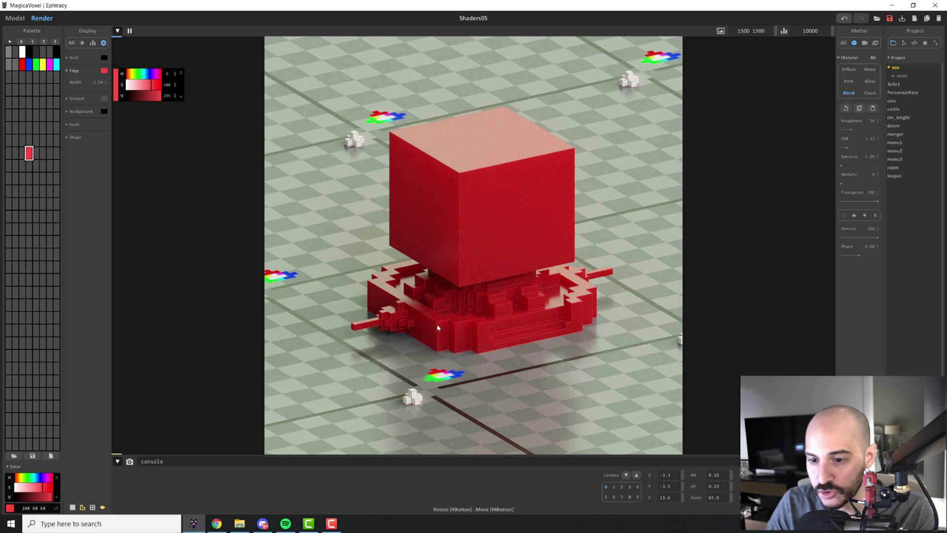
left_click(157, 97)
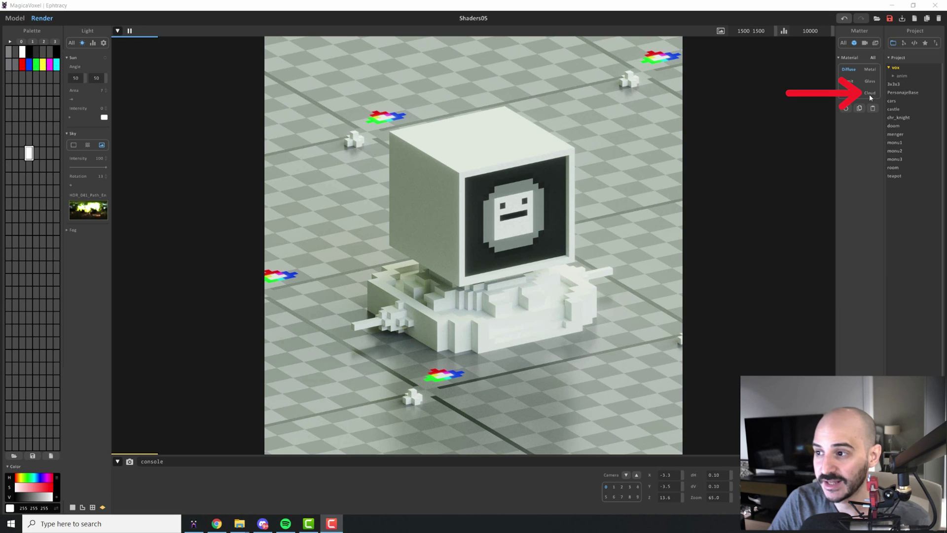
Change the white computer colour's material to Cloud and return to the voxel model view.
key("Escape")
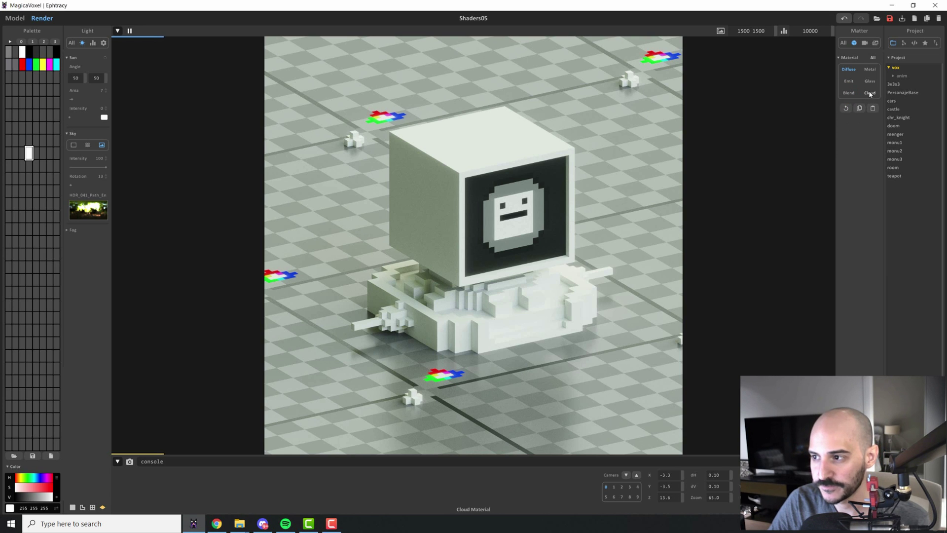
left_click(870, 93)
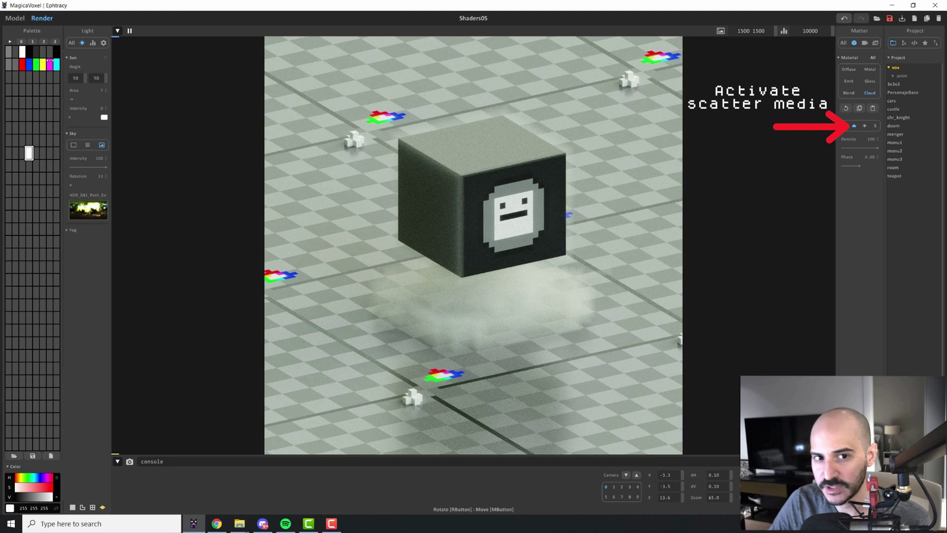
left_click(15, 18)
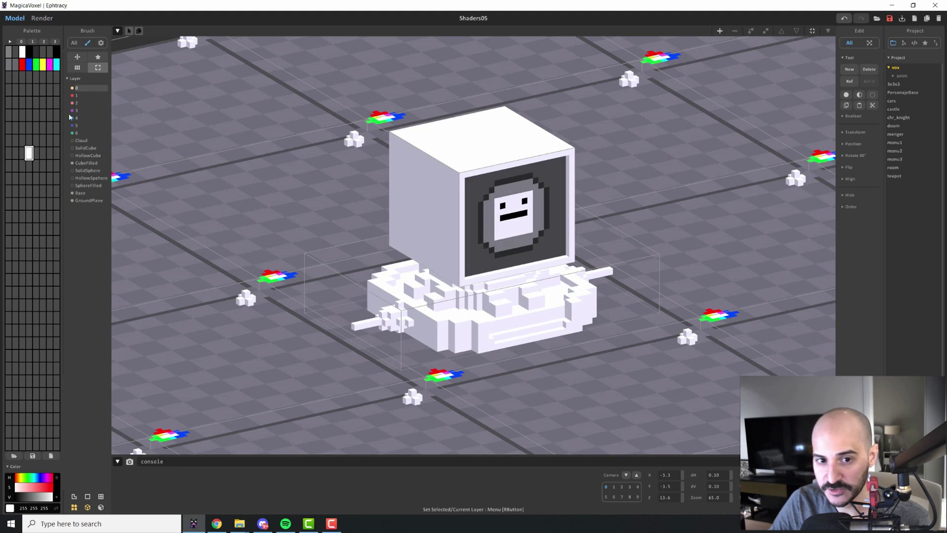
Show the Cloud layer, hide the CubeFilled and Base layers, and view the render.
left_click(73, 141)
left_click(73, 163)
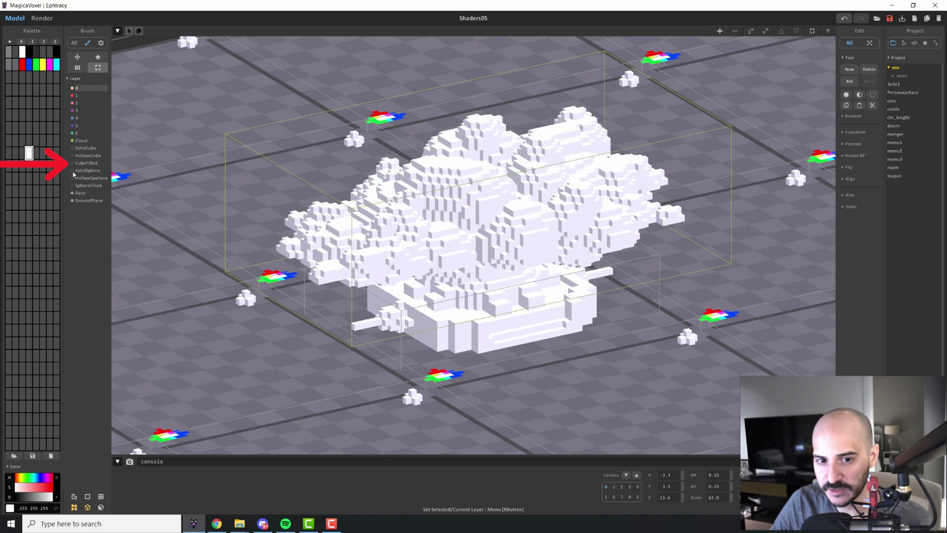
left_click(73, 193)
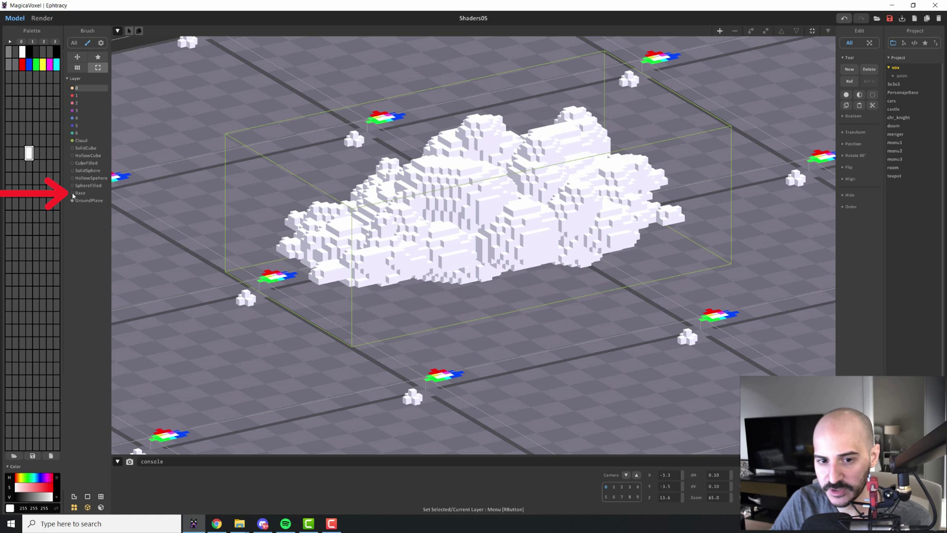
left_click(45, 20)
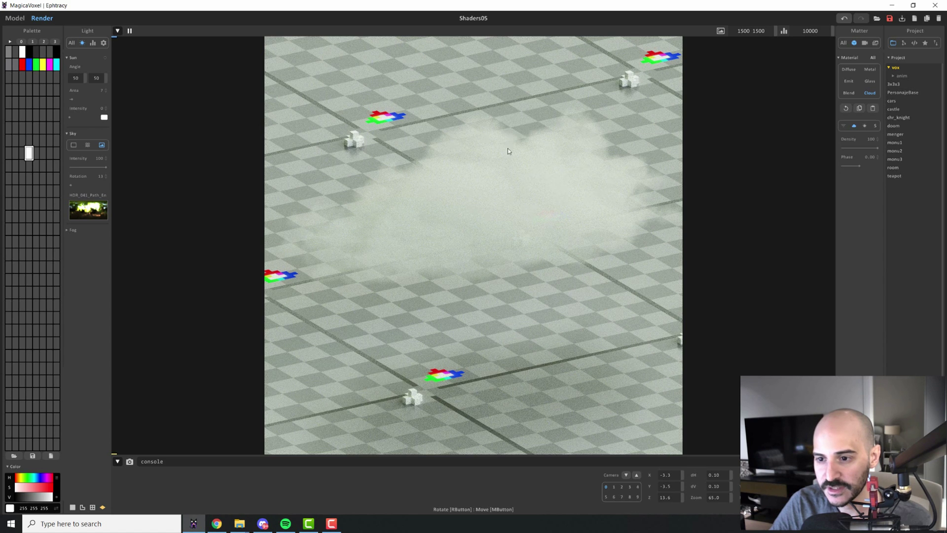
Open the render Sample settings for bounces and shadows.
left_click(93, 43)
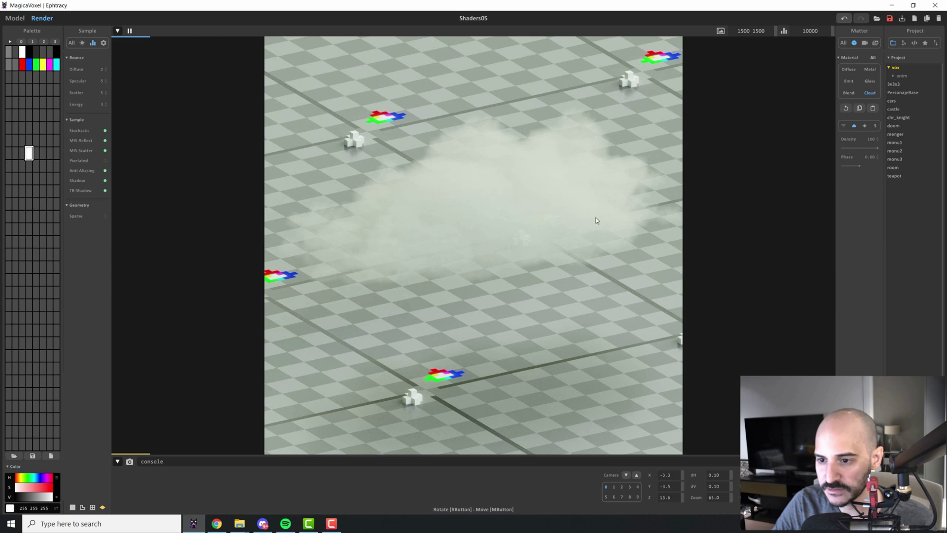
Enter a Cloud media Density of 1000, then lower it to 250.
left_click(871, 140)
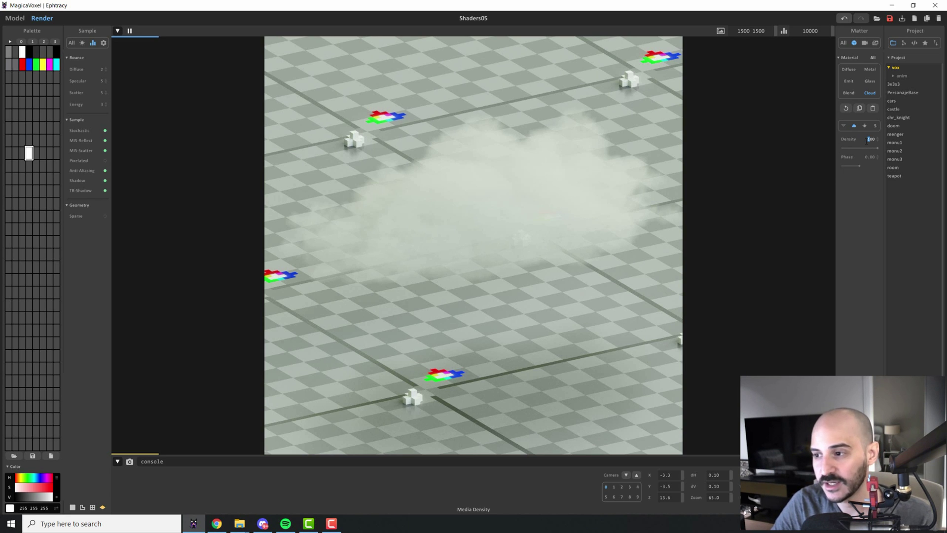
key("Return")
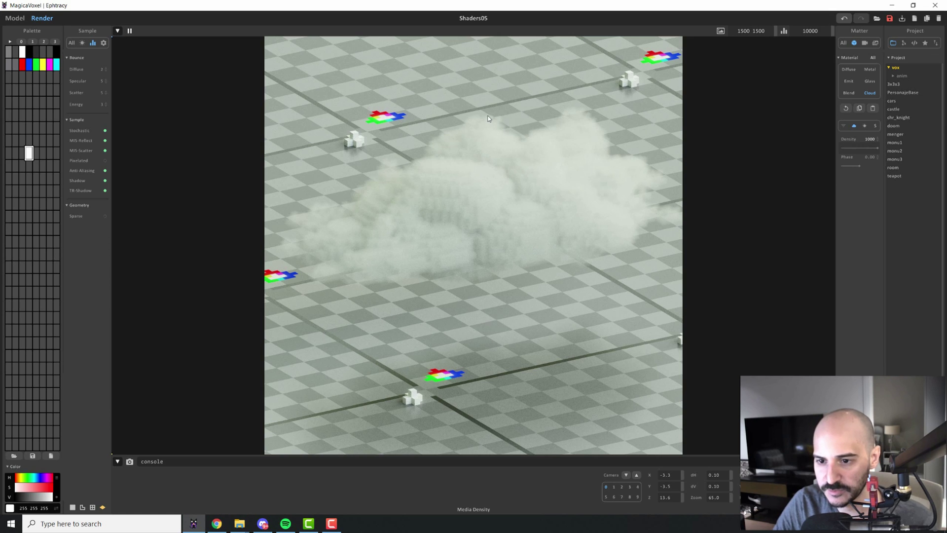
key("Return")
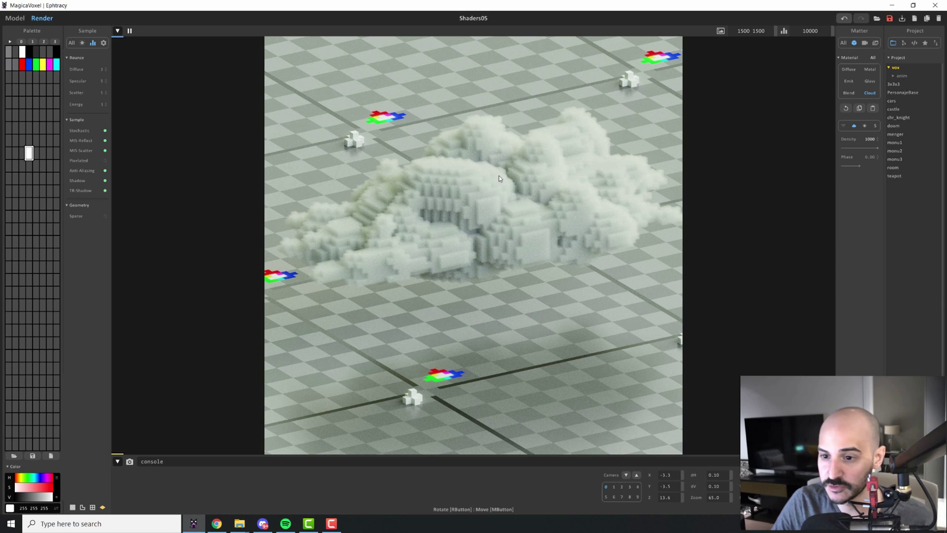
left_click(869, 139)
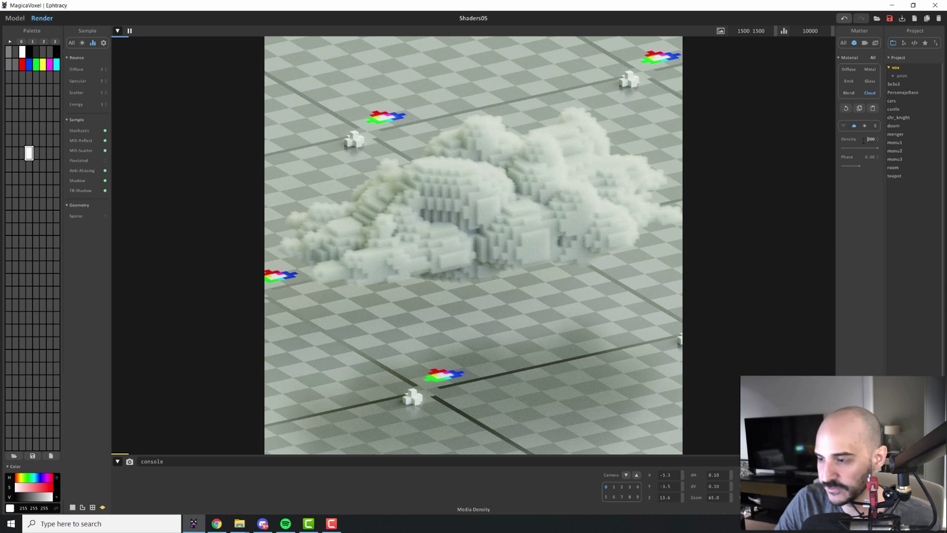
key("Return")
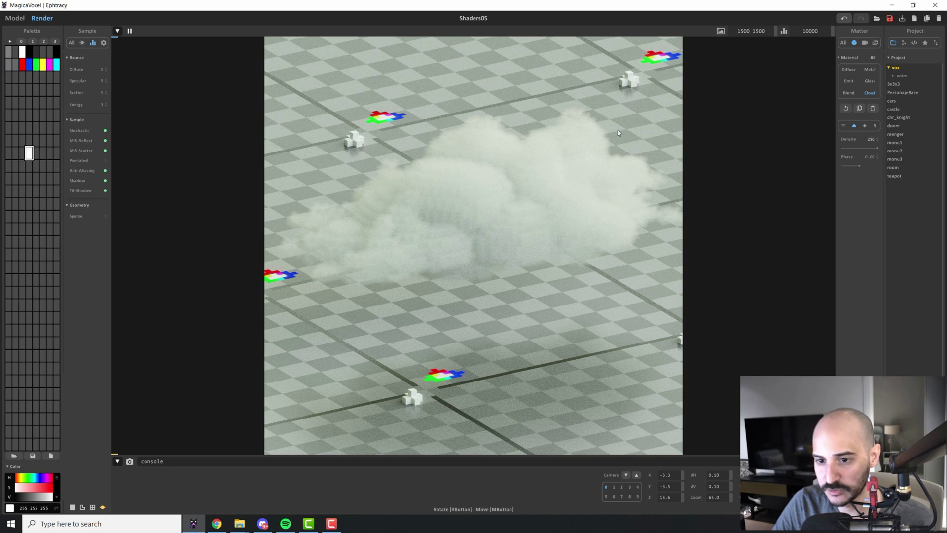
Rotate the sky lighting to 105 in the Light settings.
left_click(82, 42)
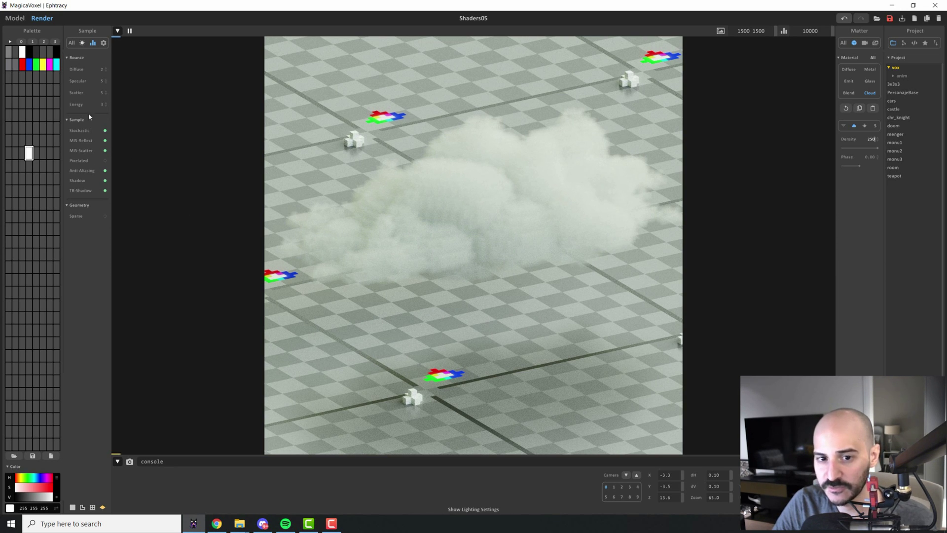
left_click_drag(75, 185, 89, 182)
left_click(82, 189)
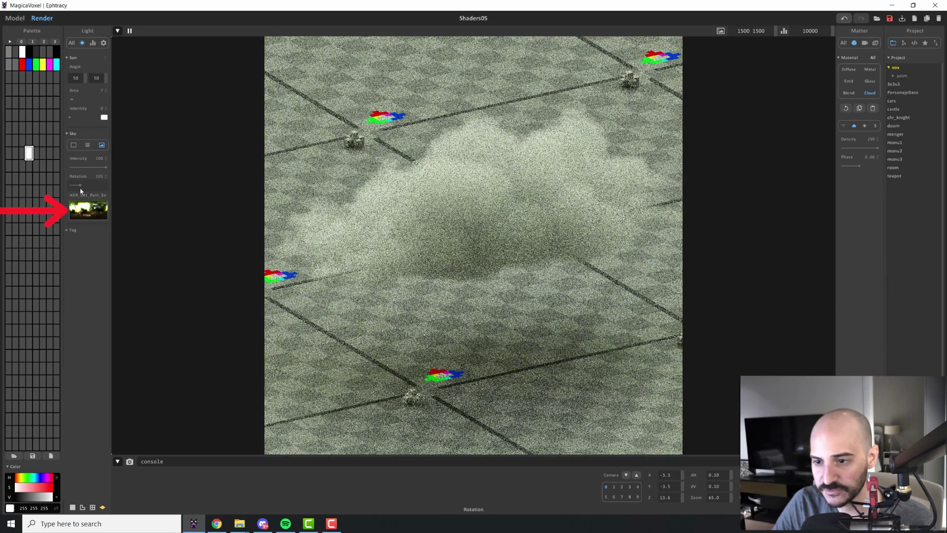
Load shanghai_bund_4k.hdr from Downloads as the sky and rotate it to 61.
left_click(92, 212)
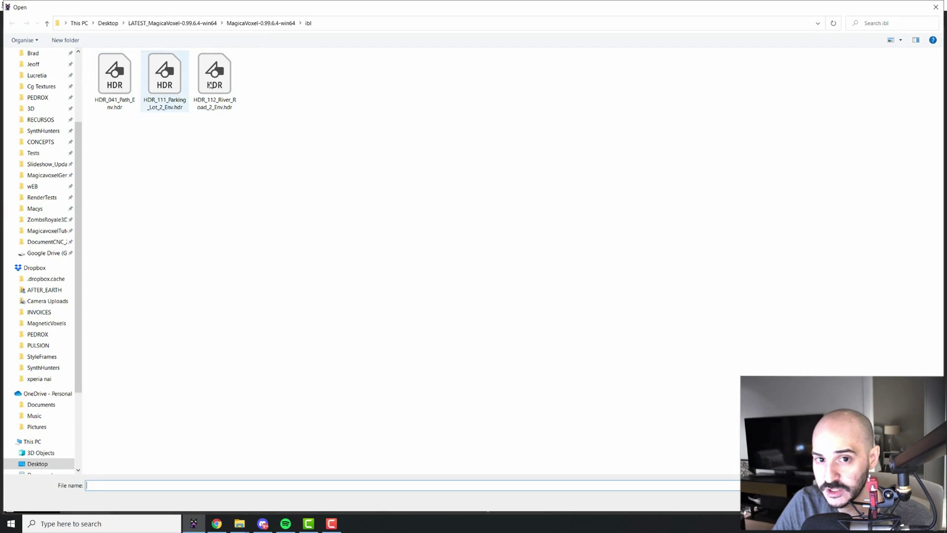
scroll(32, 96, "up", 3)
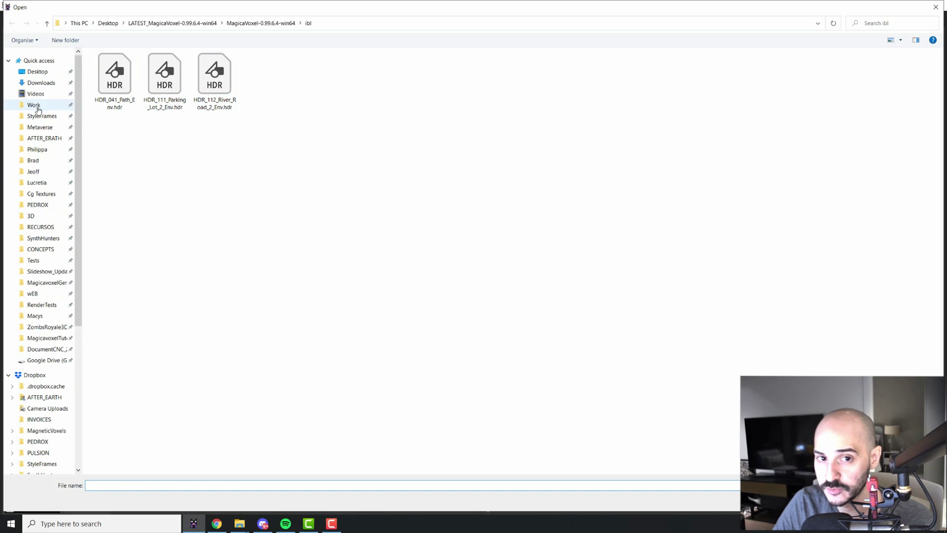
left_click(37, 83)
double_click(143, 101)
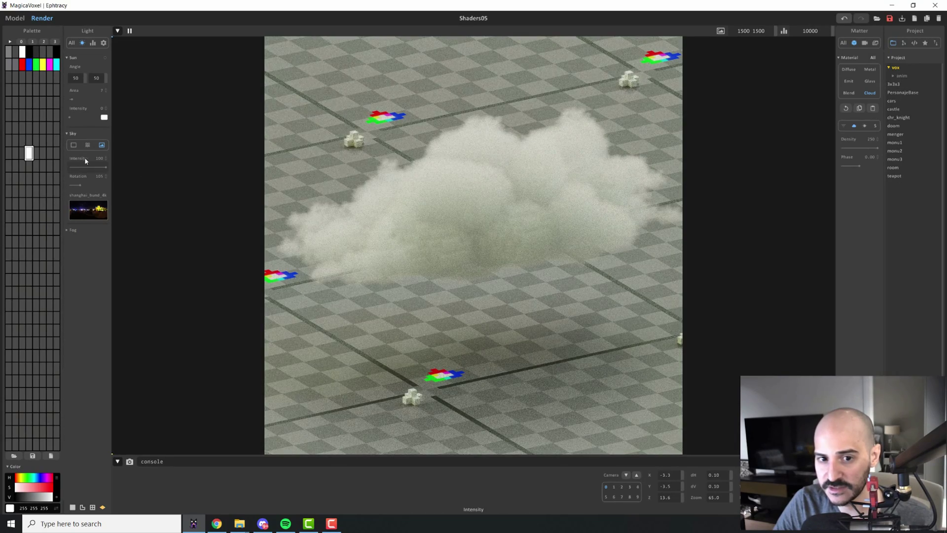
left_click_drag(78, 191, 72, 194)
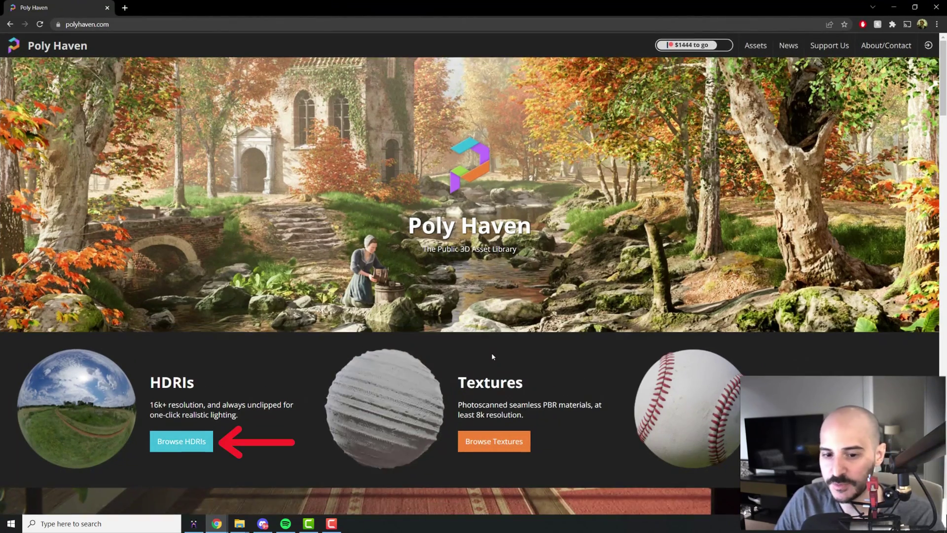
Open J&E Gray Park from Poly Haven's HDRIs and download its 4K file in HDR format.
left_click(182, 440)
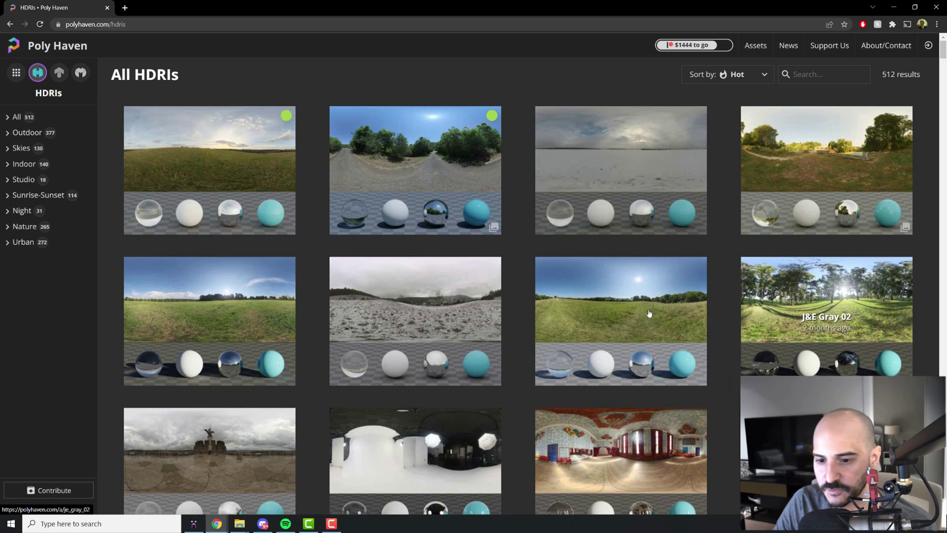
scroll(523, 310, "down", 3)
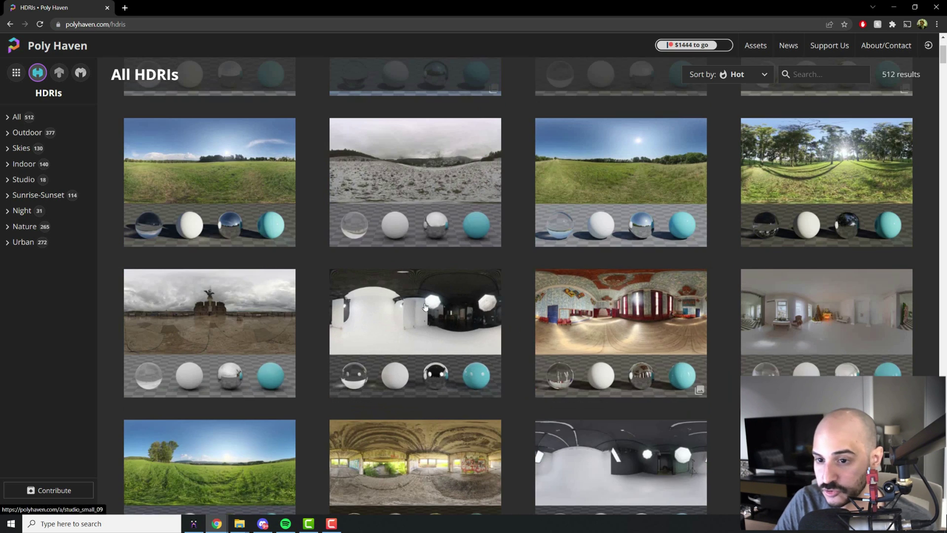
scroll(315, 315, "up", 3)
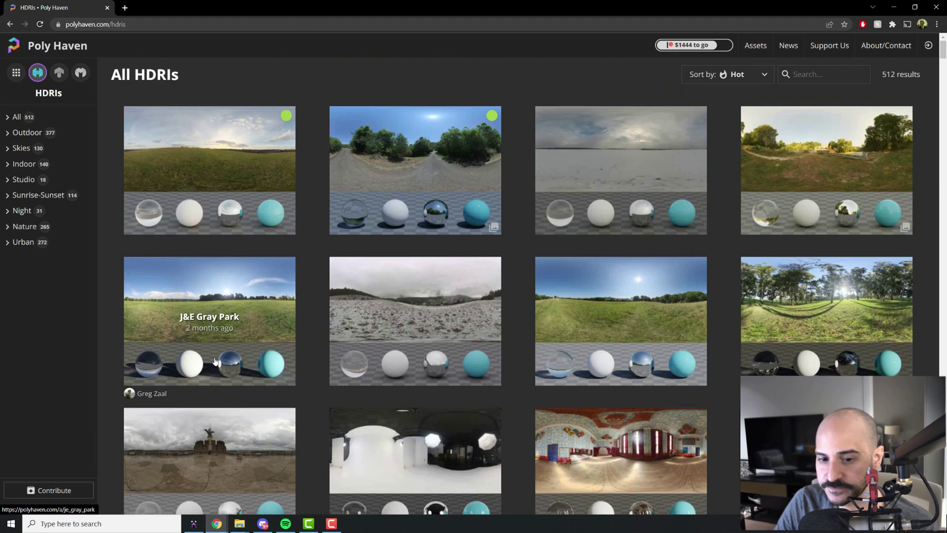
left_click(215, 361)
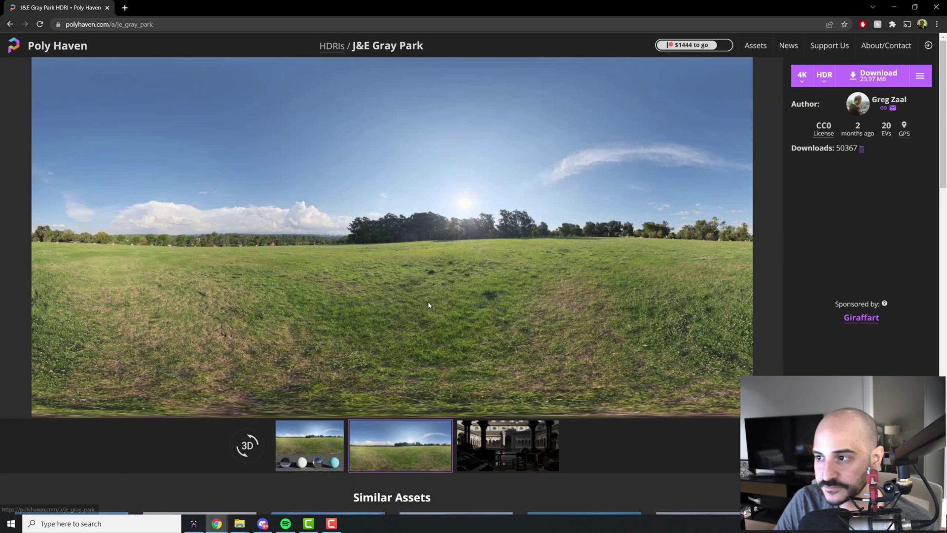
left_click(832, 83)
left_click(828, 115)
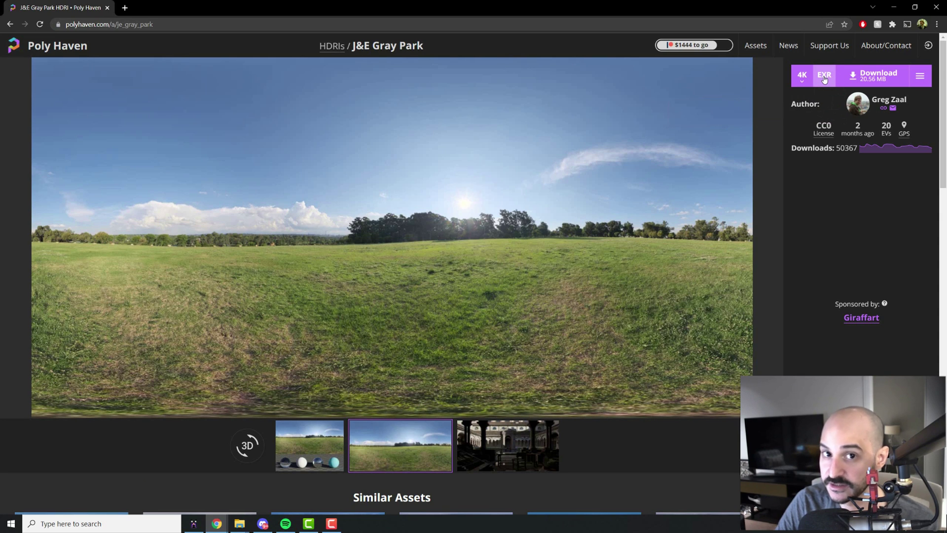
left_click(824, 78)
left_click(829, 98)
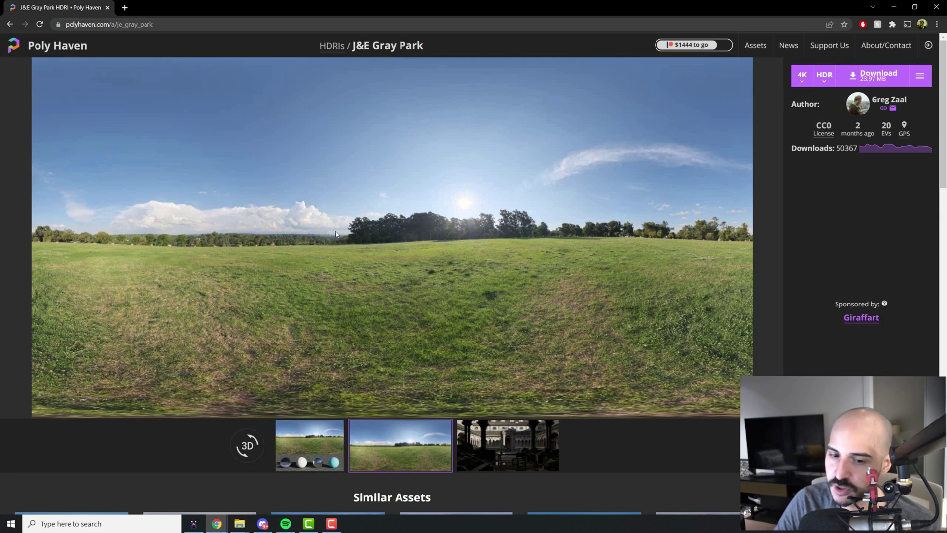
left_click(875, 75)
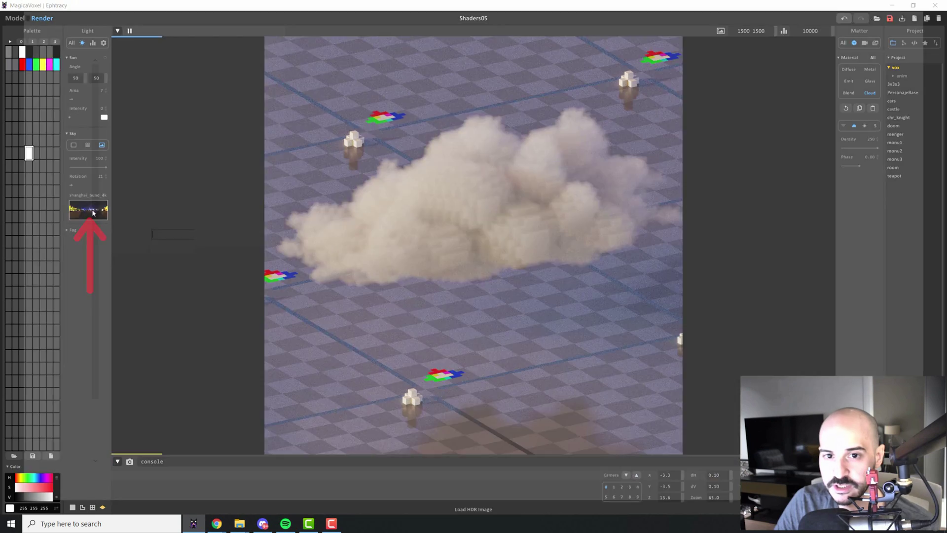
Load je_gray_park_4k.hdr from Downloads as the sky HDR image.
left_click(93, 212)
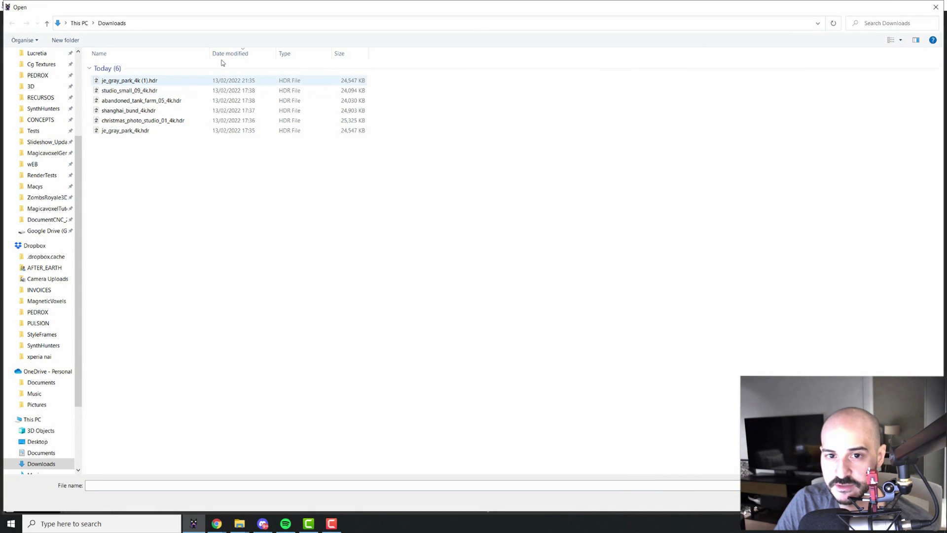
left_click(127, 131)
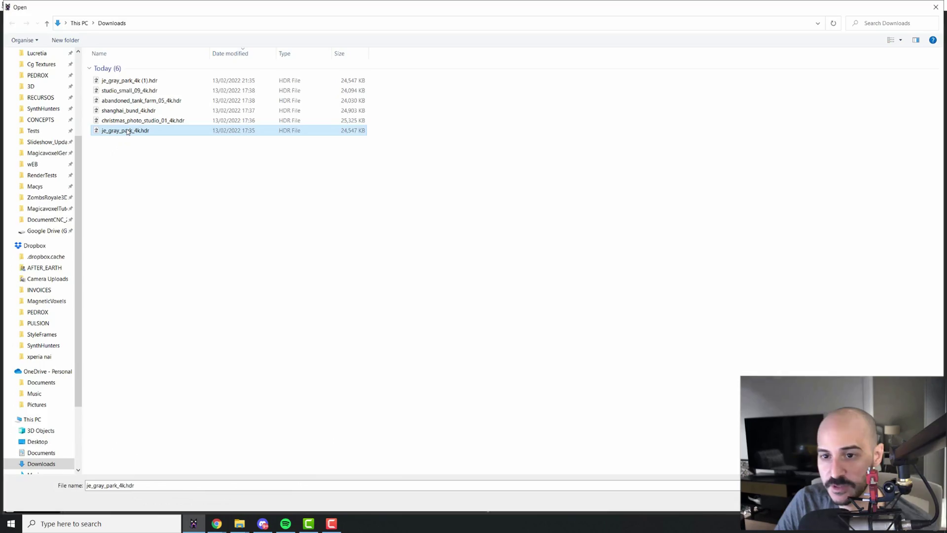
double_click(127, 131)
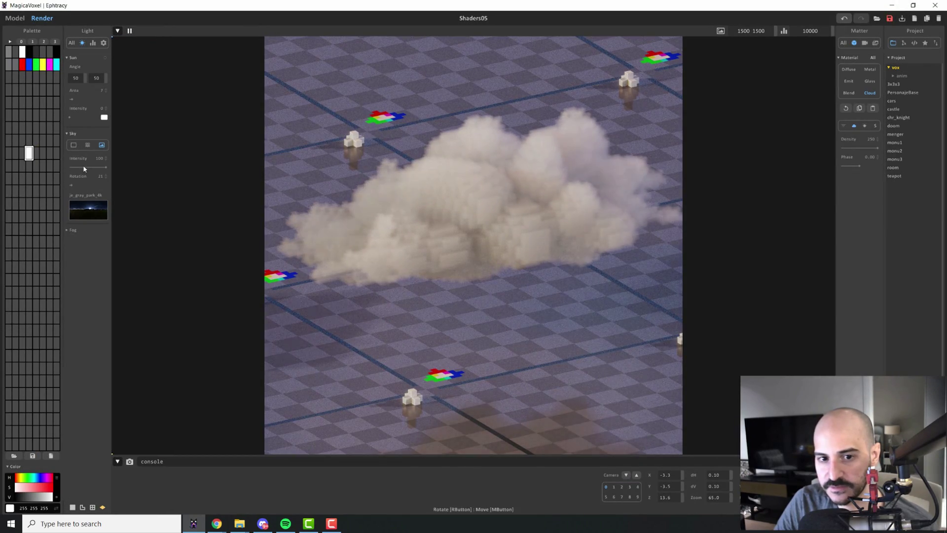
Rotate the park sky up to 360, then load christmas_photo_studio_01_4k.hdr and rotate it.
mouse_move(82, 188)
left_mouse_down()
mouse_move(99, 192)
mouse_move(90, 198)
left_mouse_up()
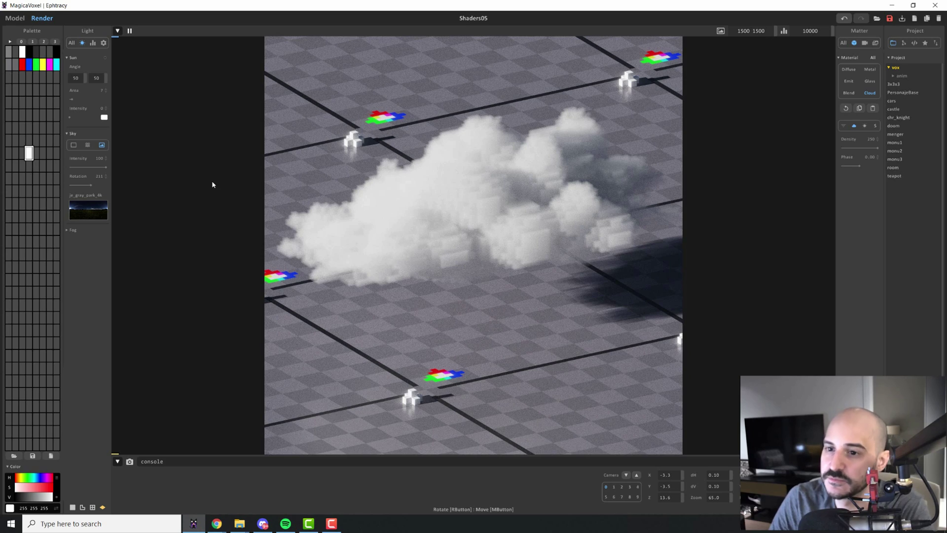
left_click_drag(103, 193, 127, 200)
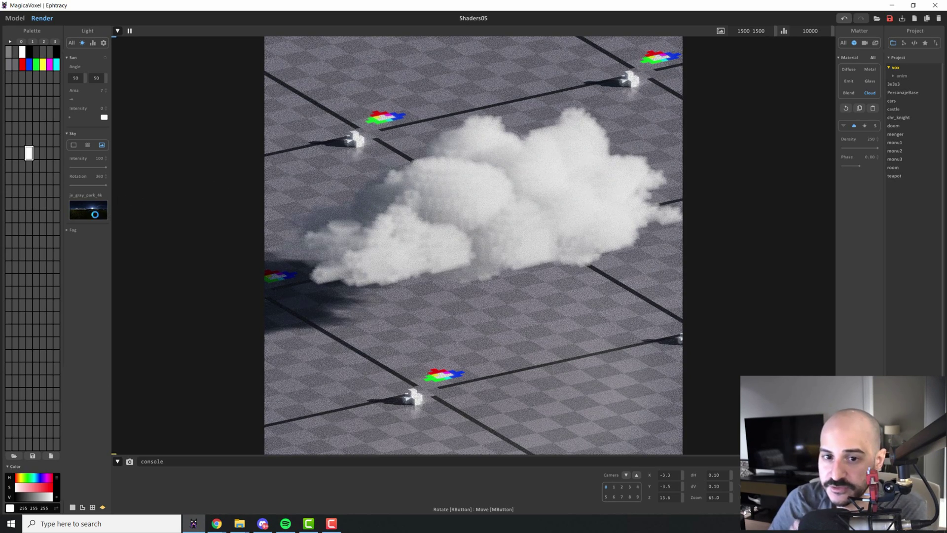
key("Escape")
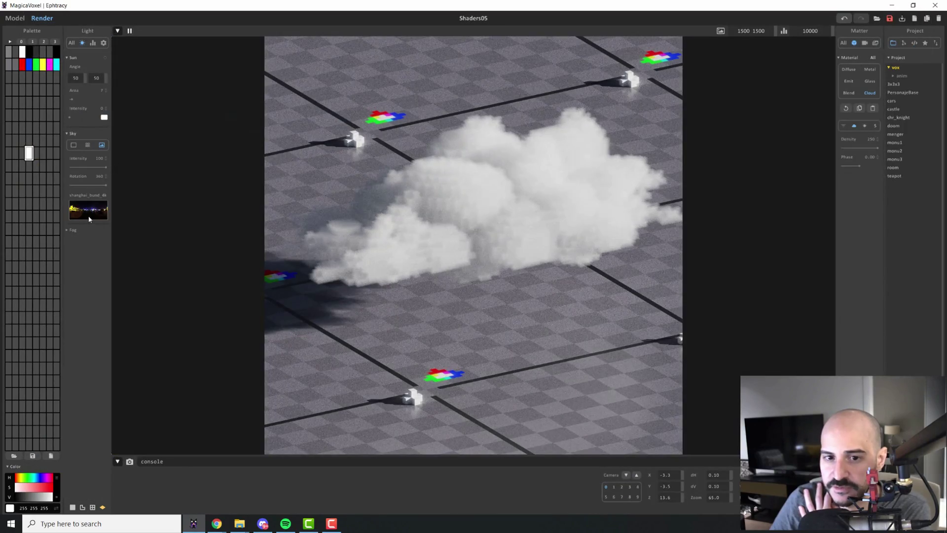
left_click(90, 219)
double_click(129, 126)
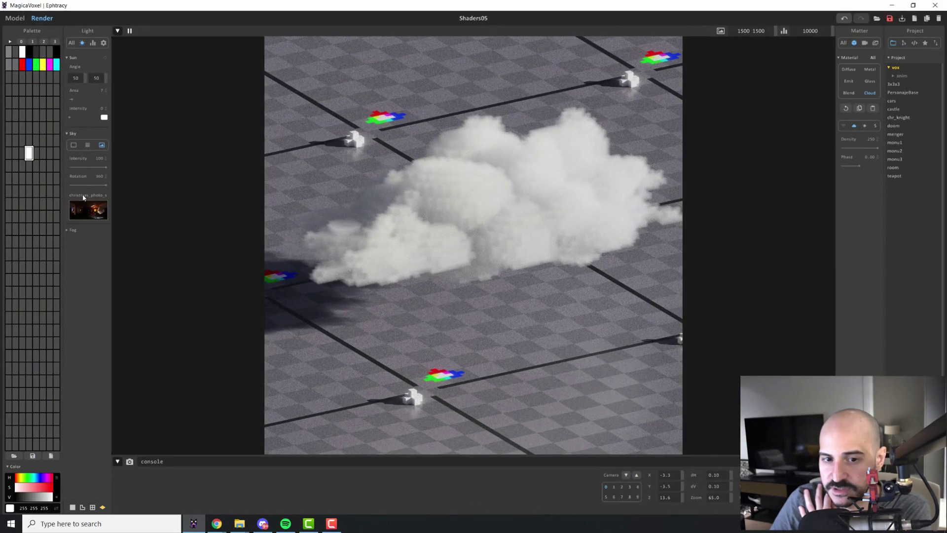
left_click_drag(82, 188, 87, 193)
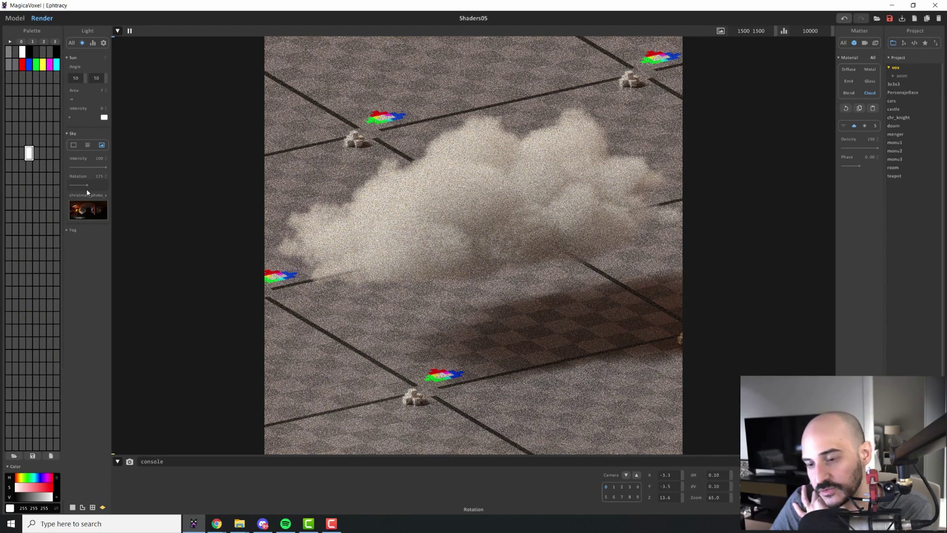
key("grave")
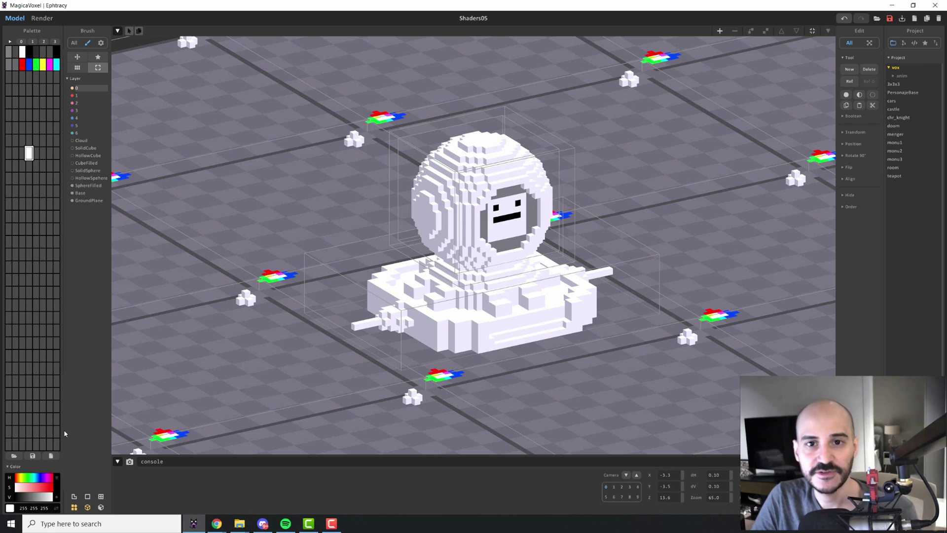